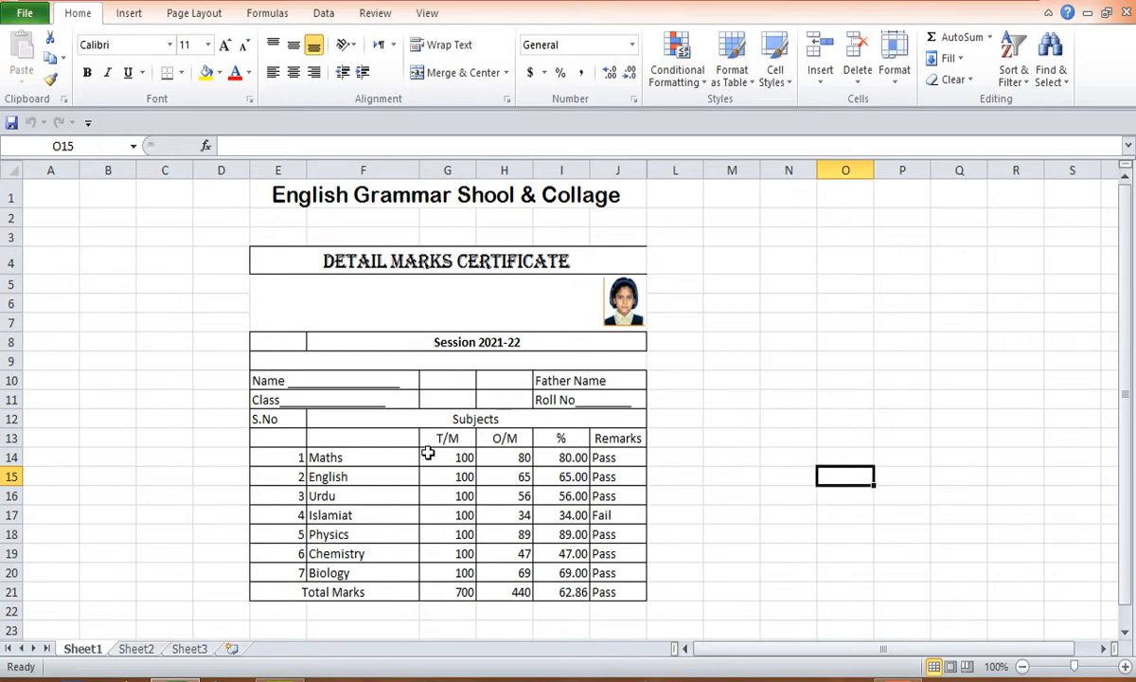
- Clear all marks, percentages and remarks from the subject rows and the Total Marks row
drag(434, 457, 625, 592)
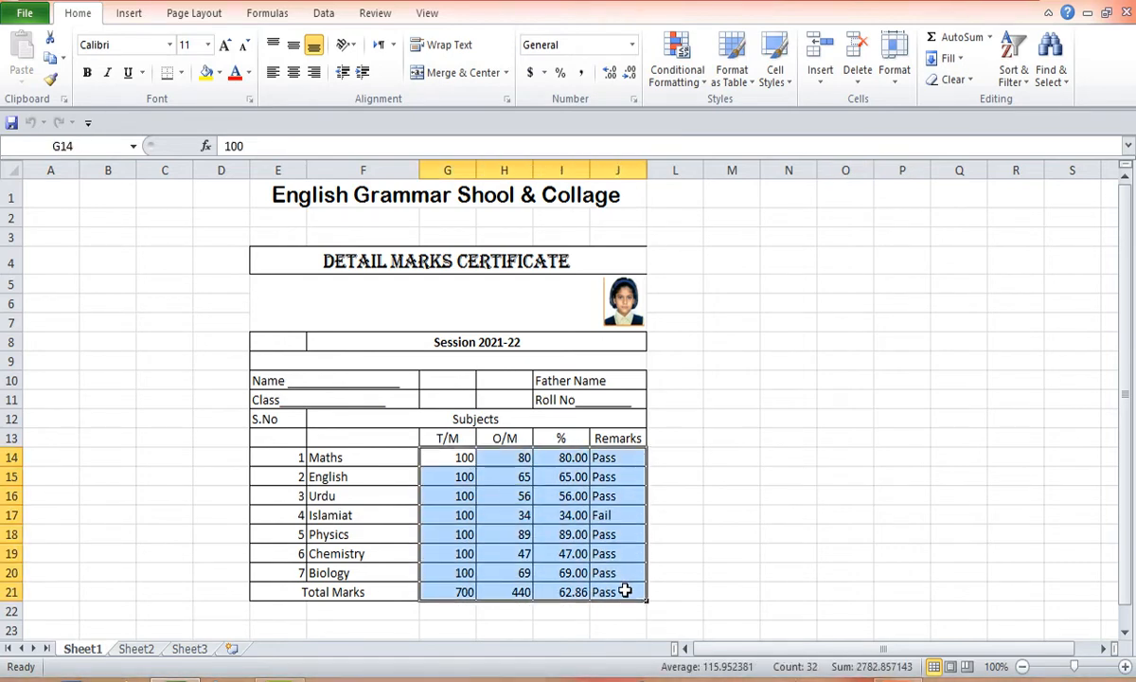
key(Delete)
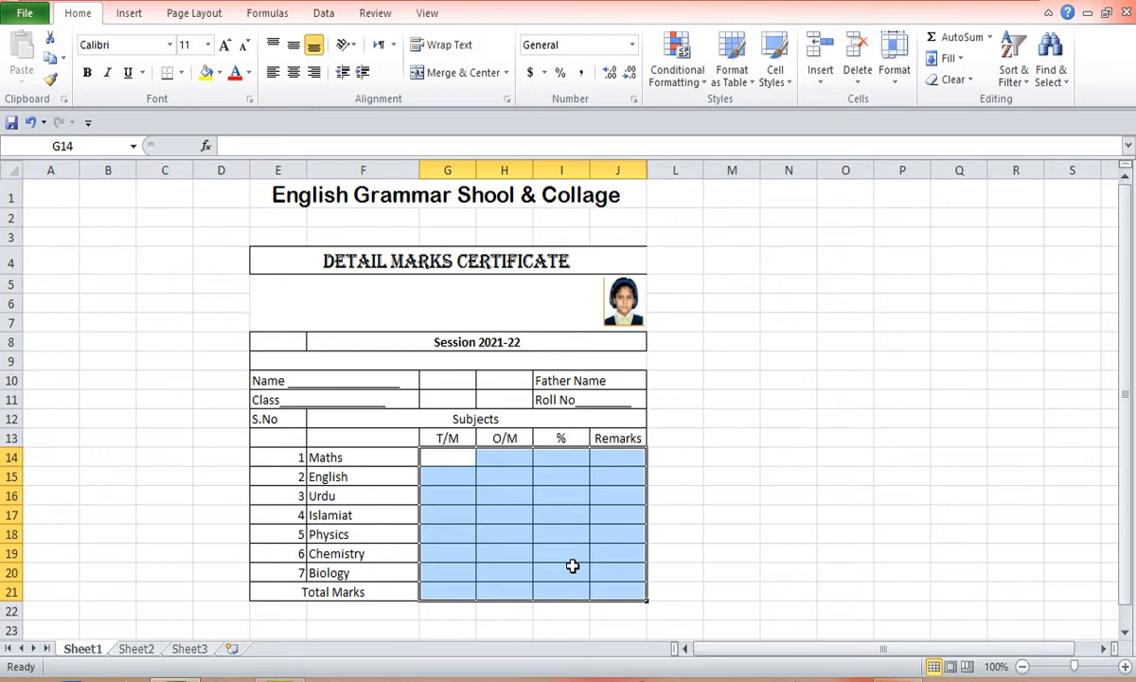
click(627, 455)
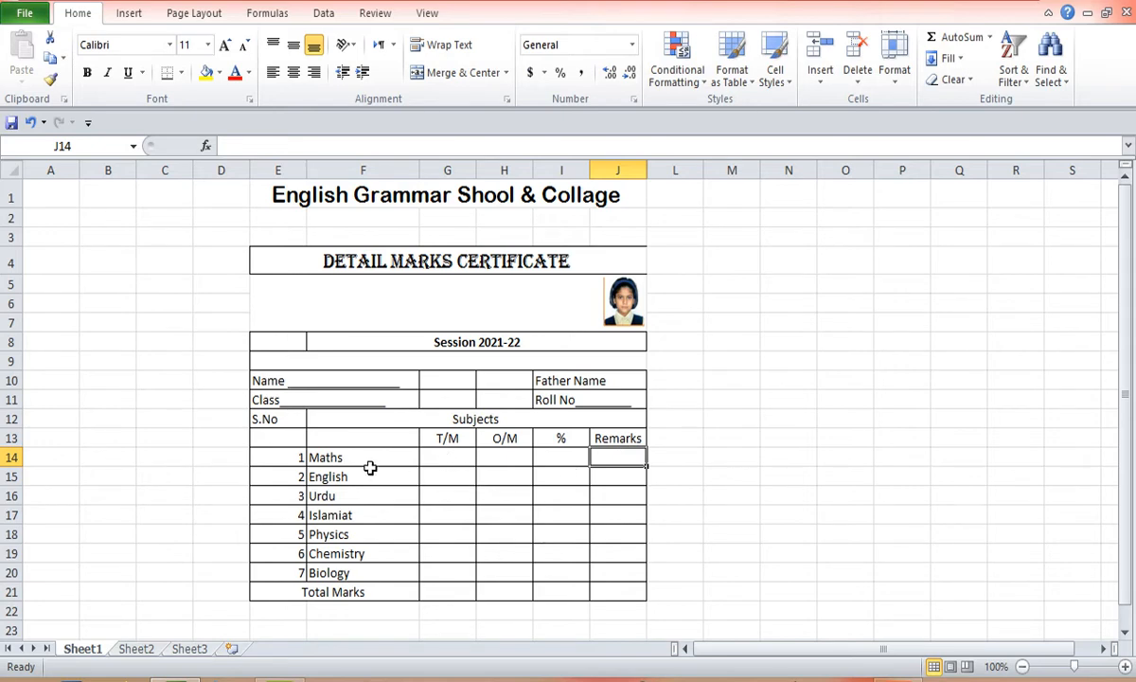
- Enter 100 as the total marks for Maths and fill it down through Biology
click(463, 460)
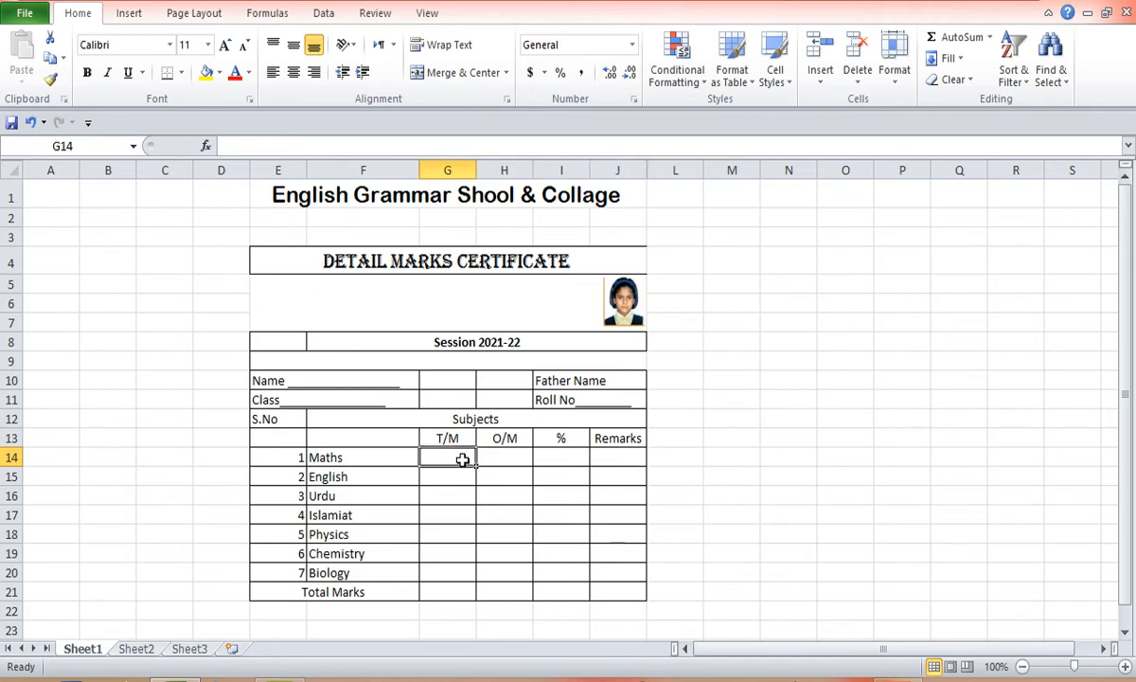
text(100)
key(ctrl+Return)
drag(478, 467, 471, 575)
- Enter obtained marks 75, 65, 80, 60, 37, 50 and 12 for Maths through Biology
click(515, 456)
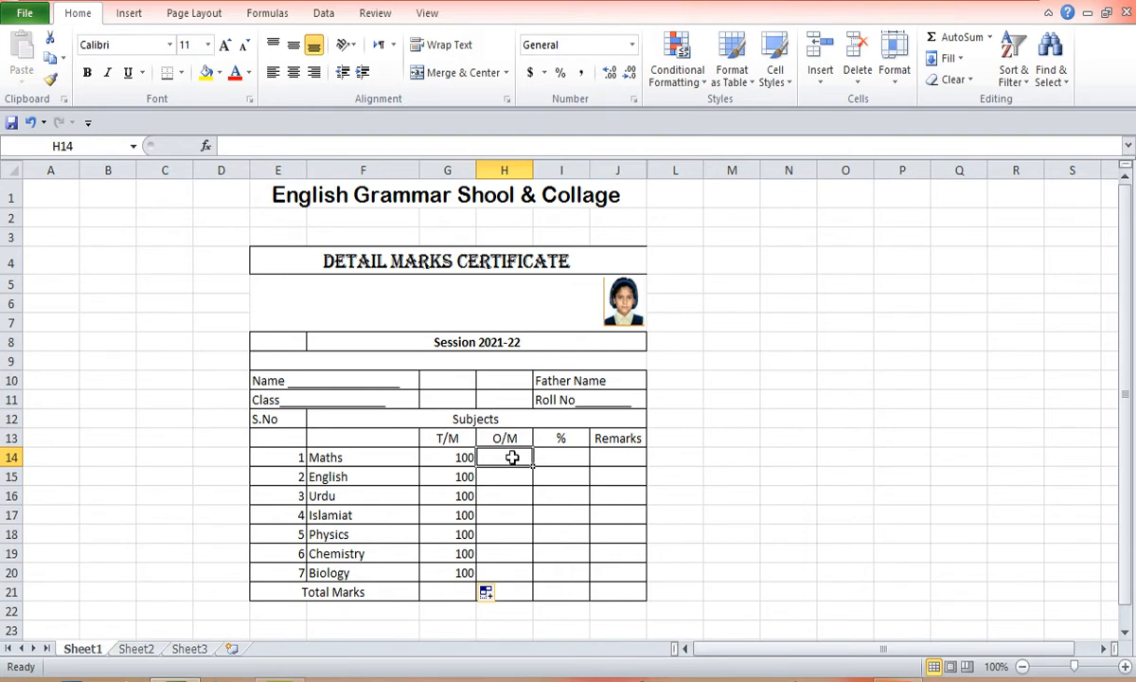
text(75)
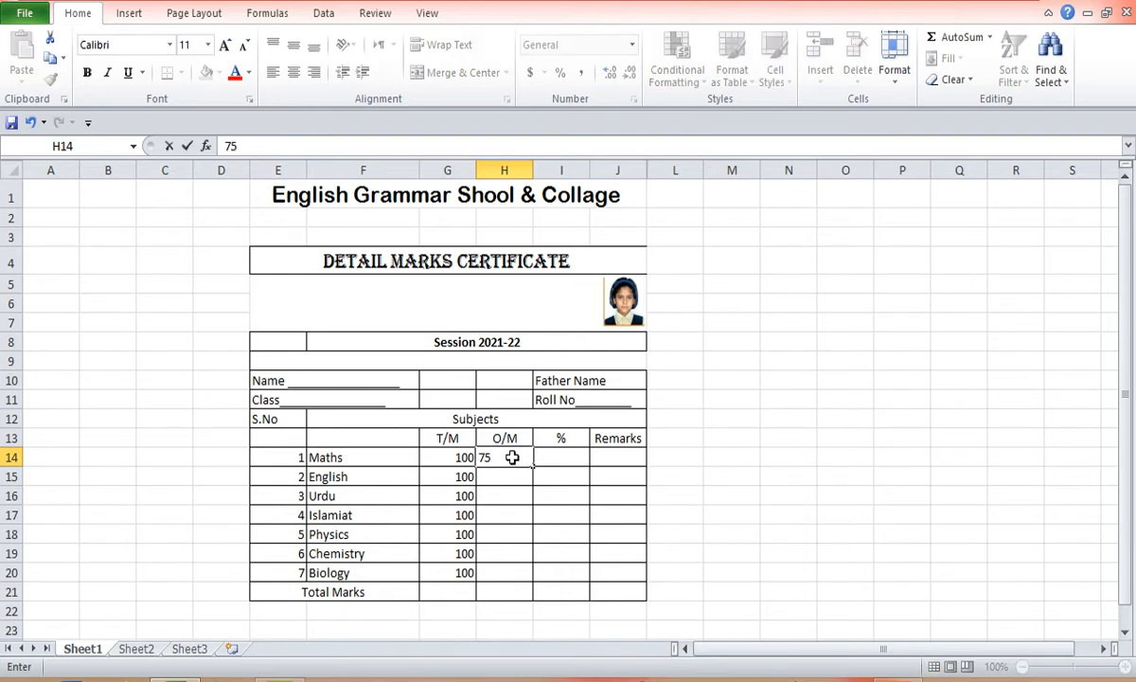
key(Return)
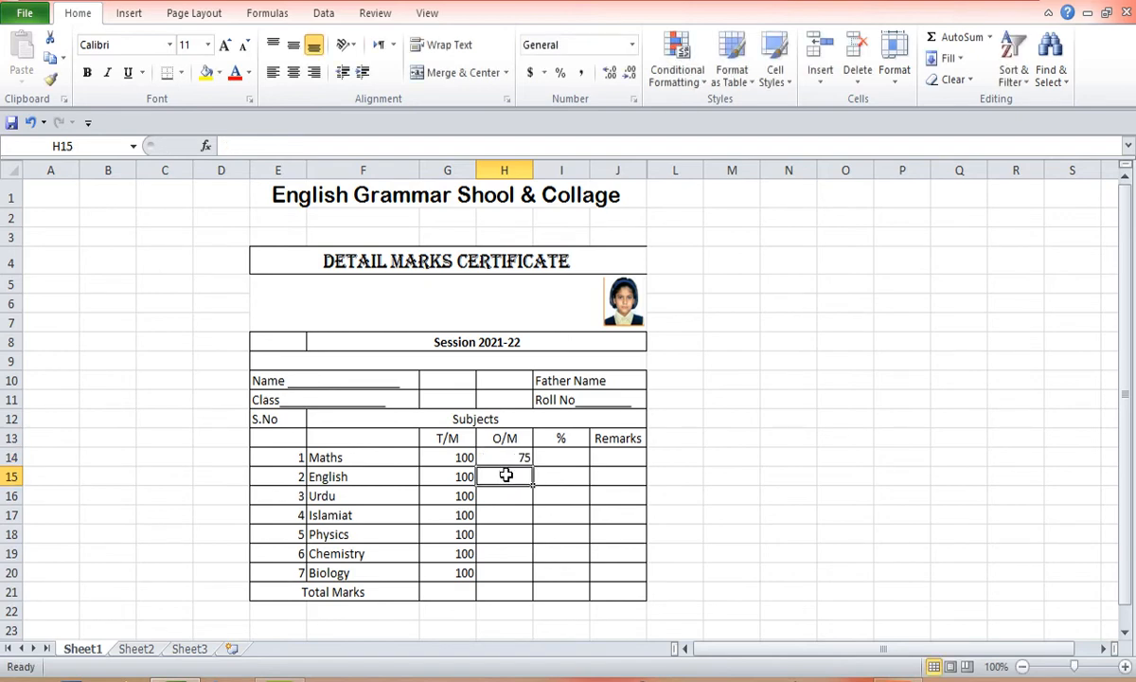
text(65)
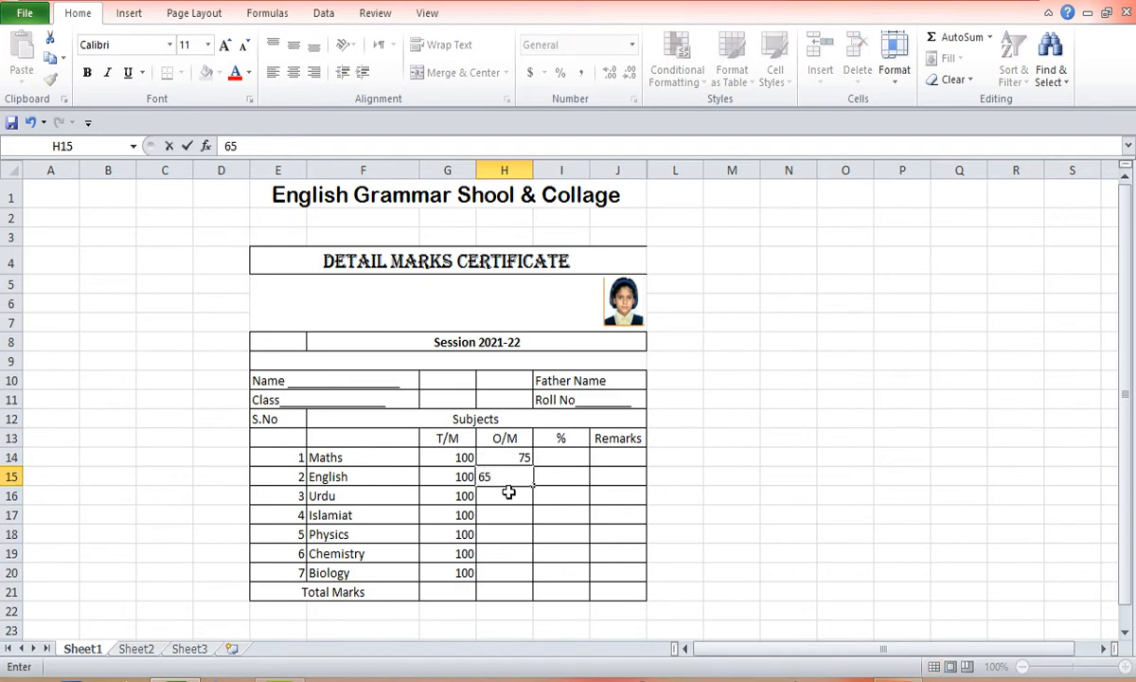
key(Return)
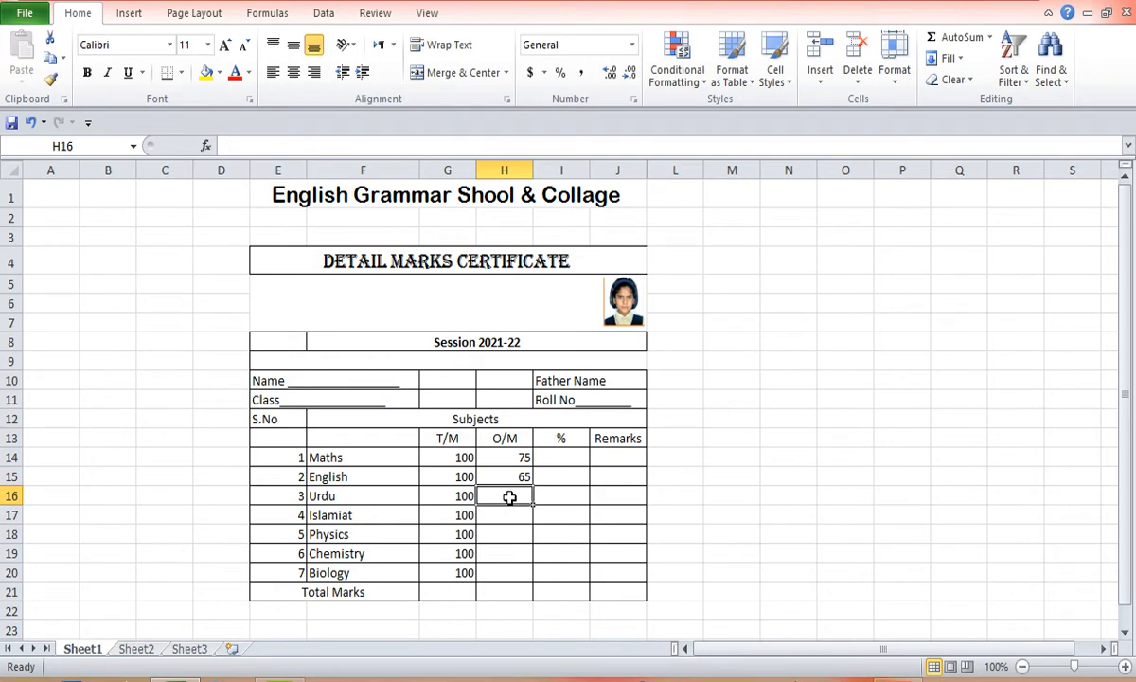
text(80)
key(Return)
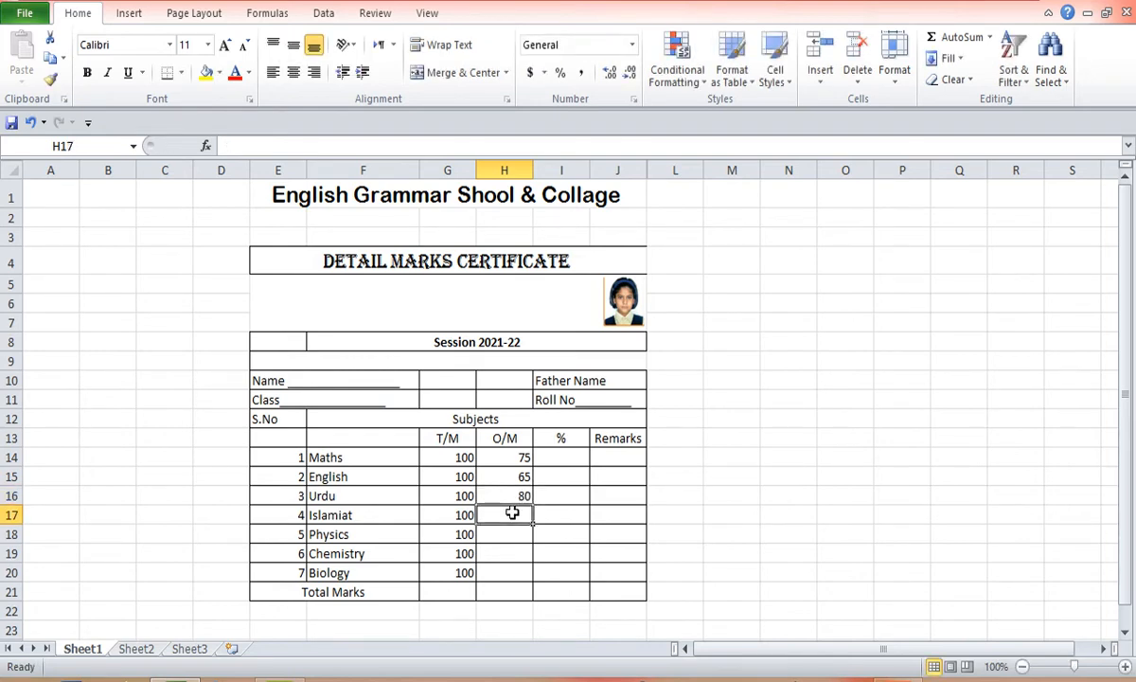
text(60)
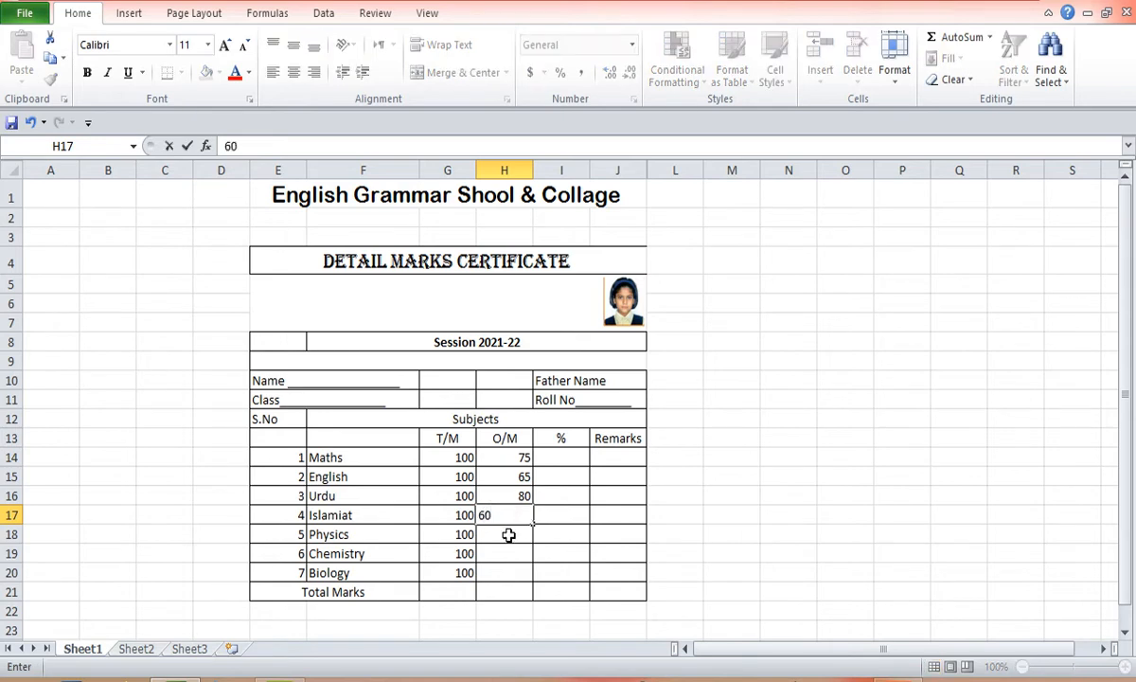
key(Return)
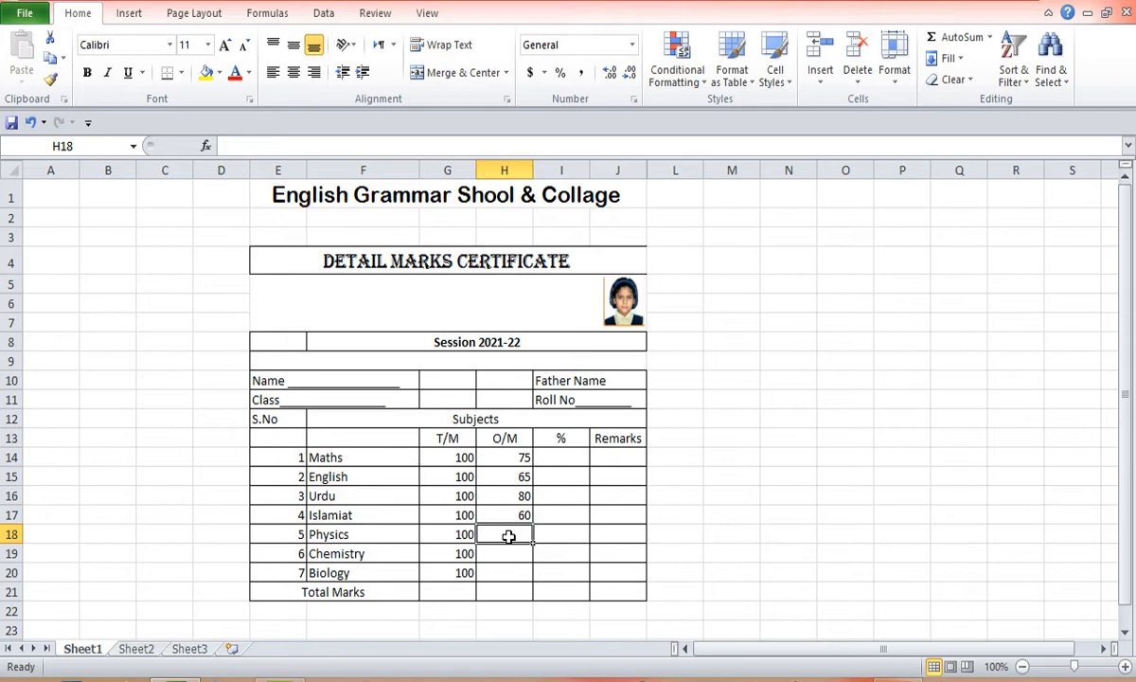
text(37)
key(Return)
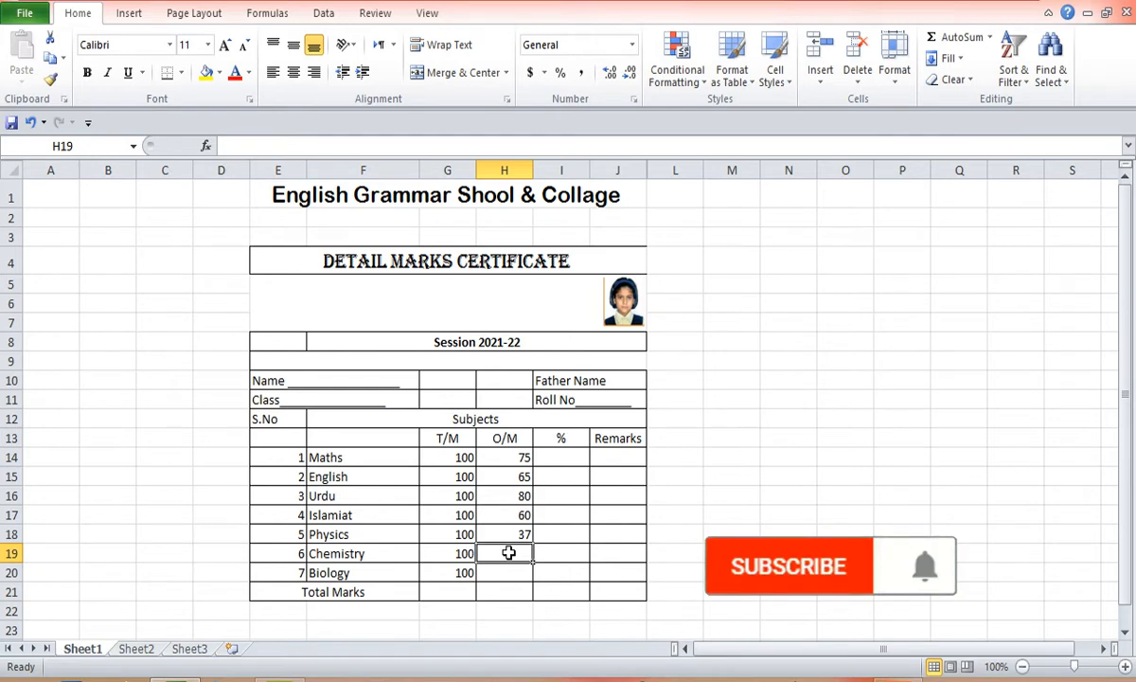
text(50)
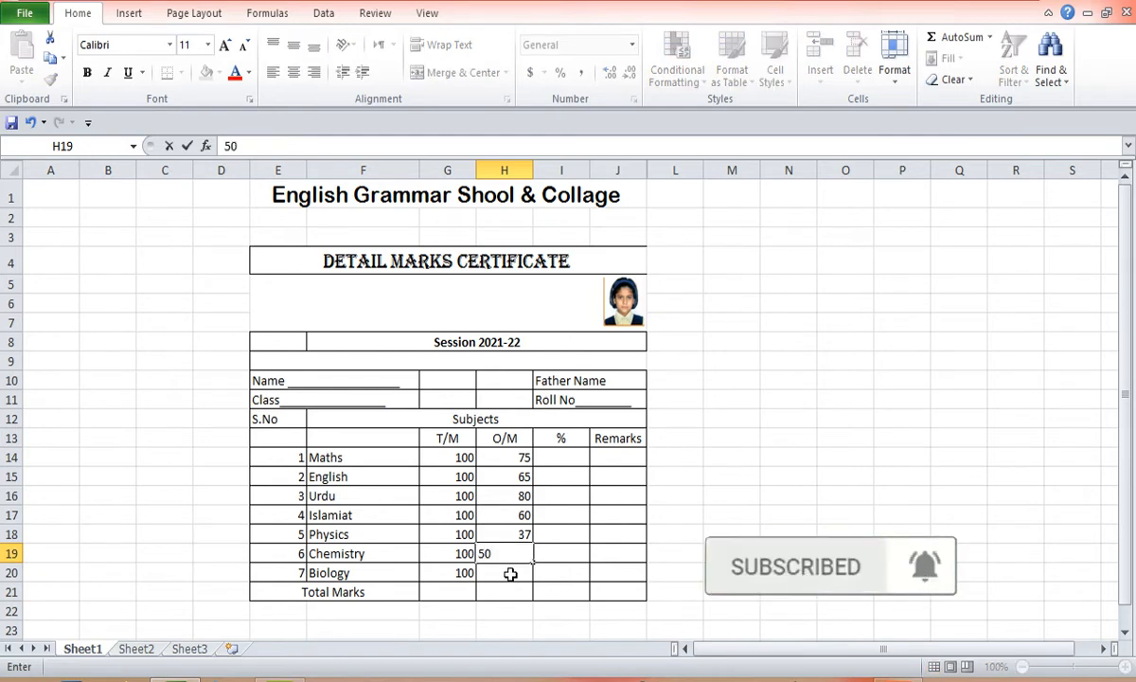
key(Return)
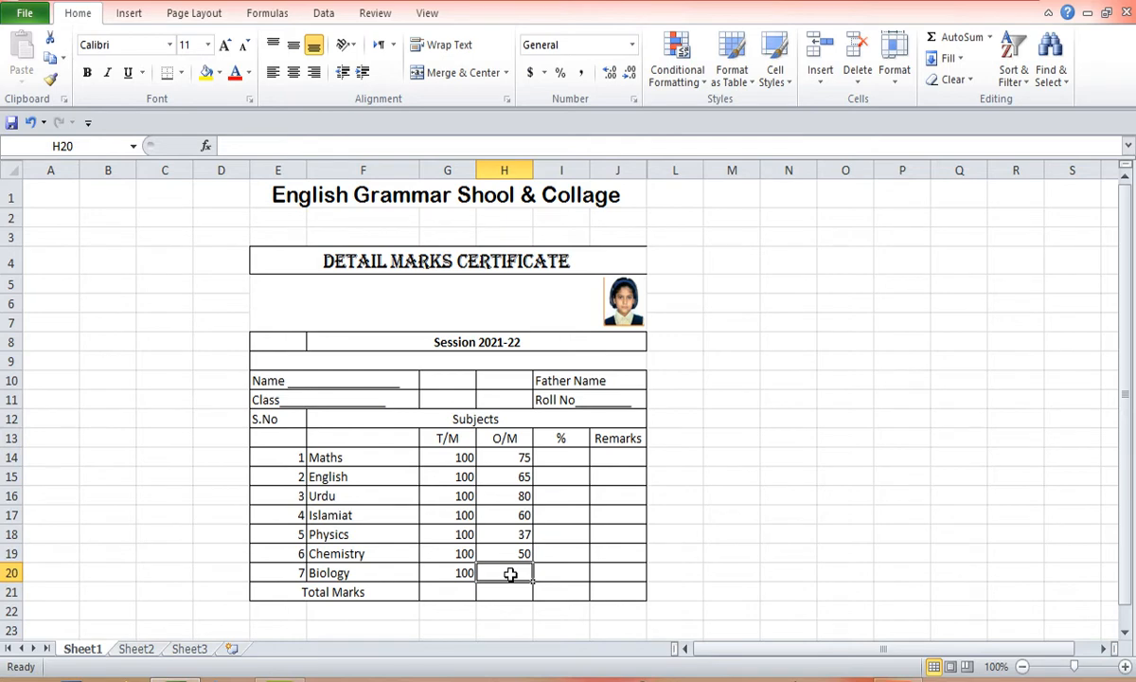
text(12)
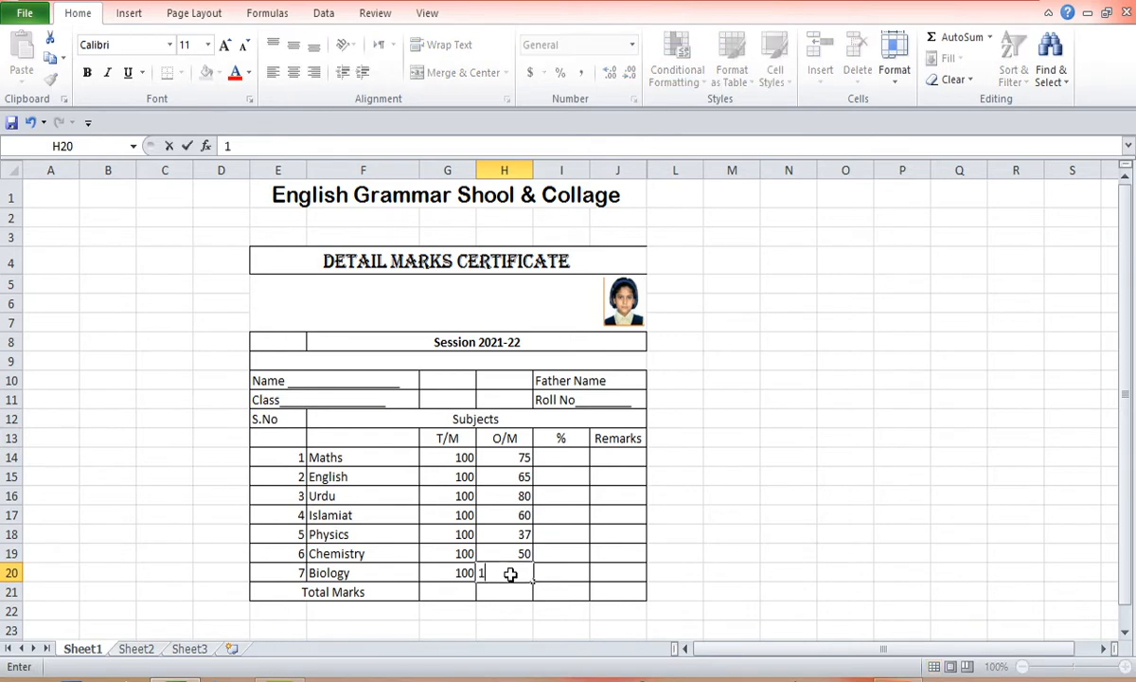
- Enter the Maths percentage formula =H14/100*100
click(579, 458)
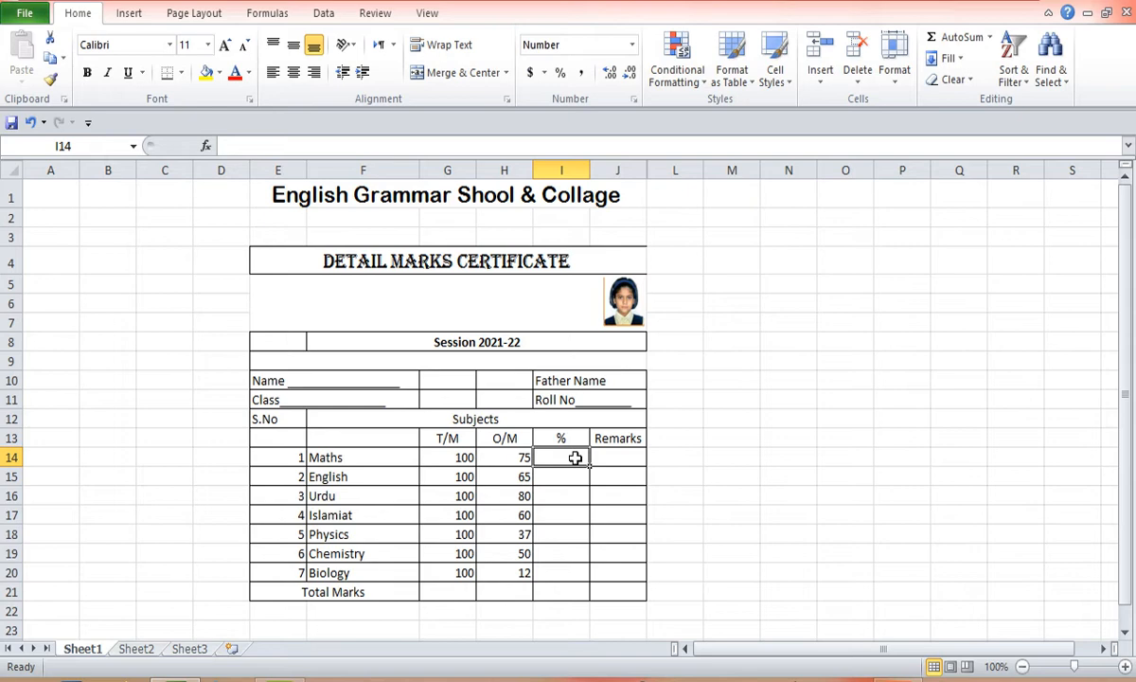
text(=)
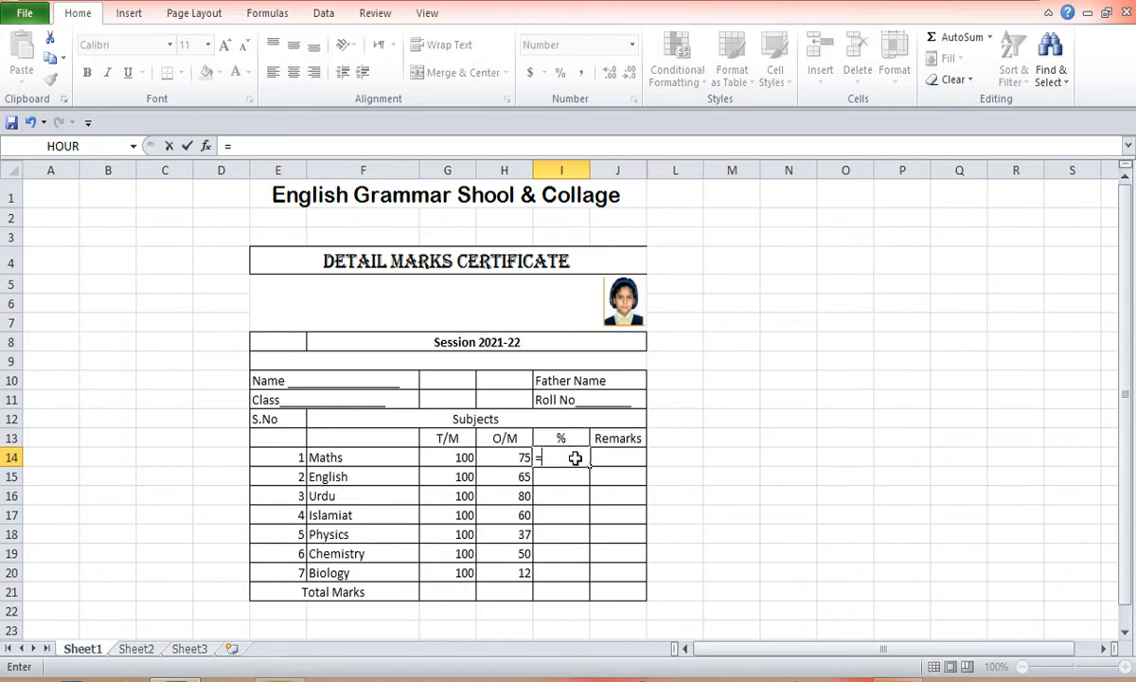
click(513, 459)
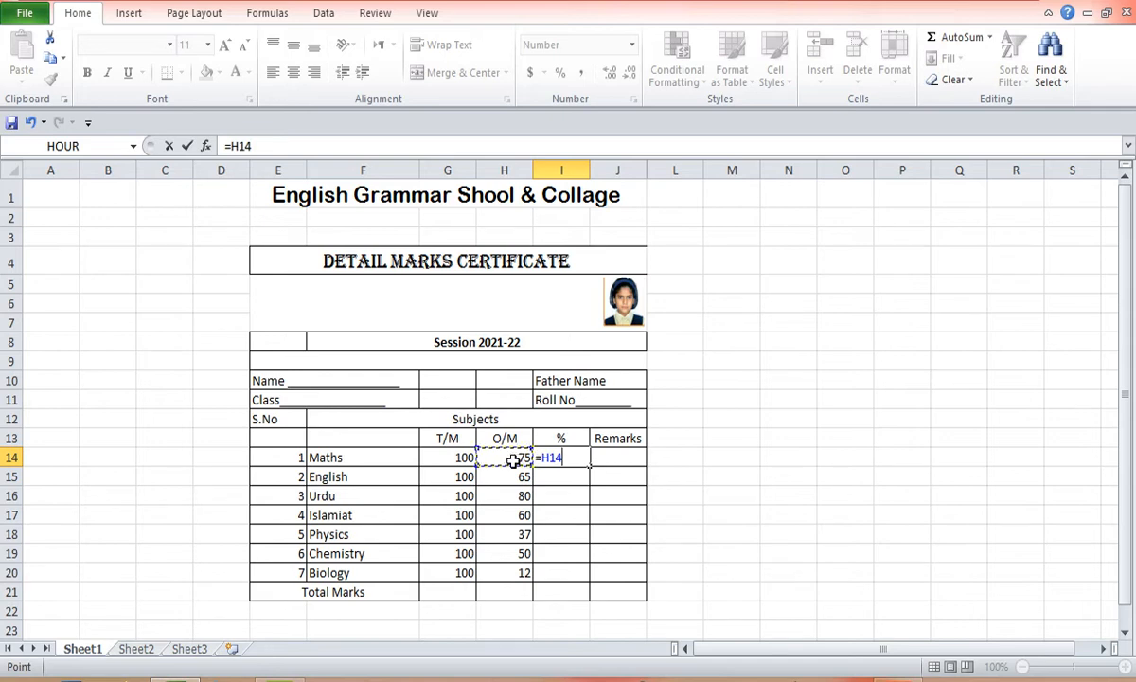
text(/100)
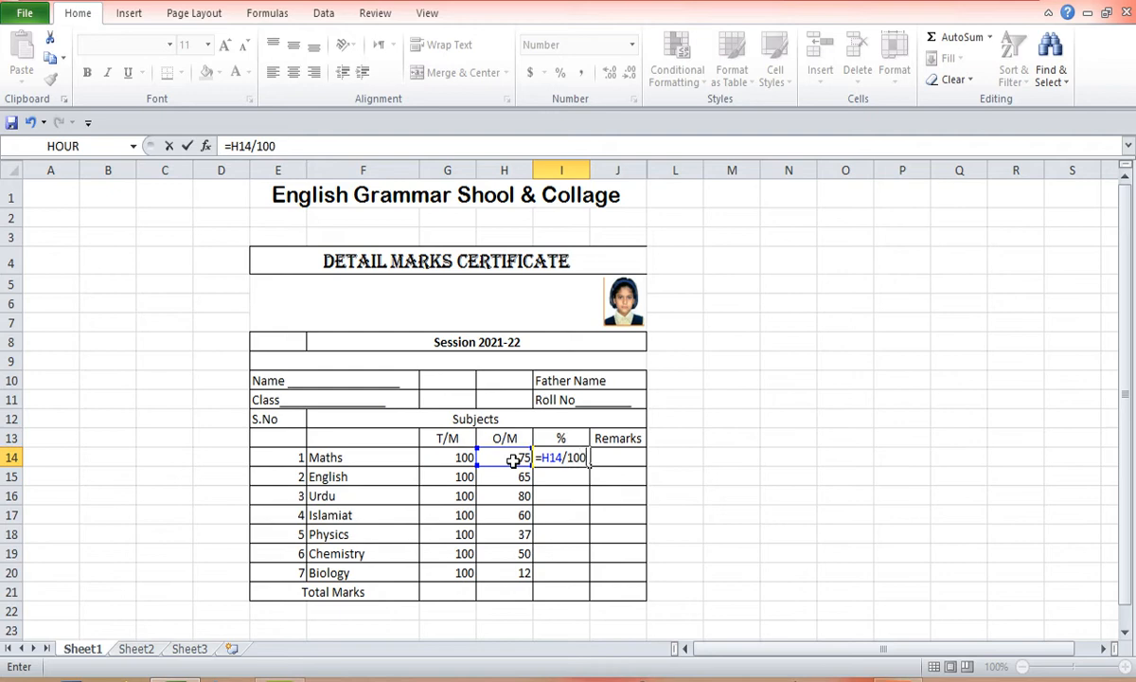
text(*100)
key(Return)
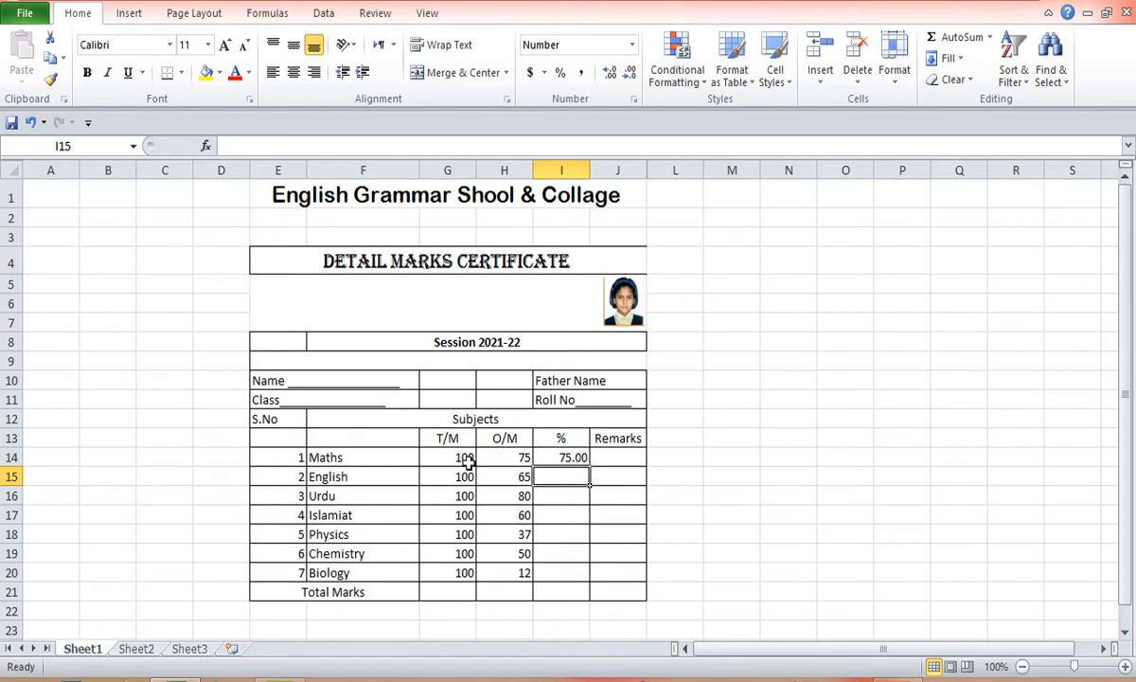
- Enter the Maths remark formula =if(I14>40,"Pass","Fail")
double_click(626, 457)
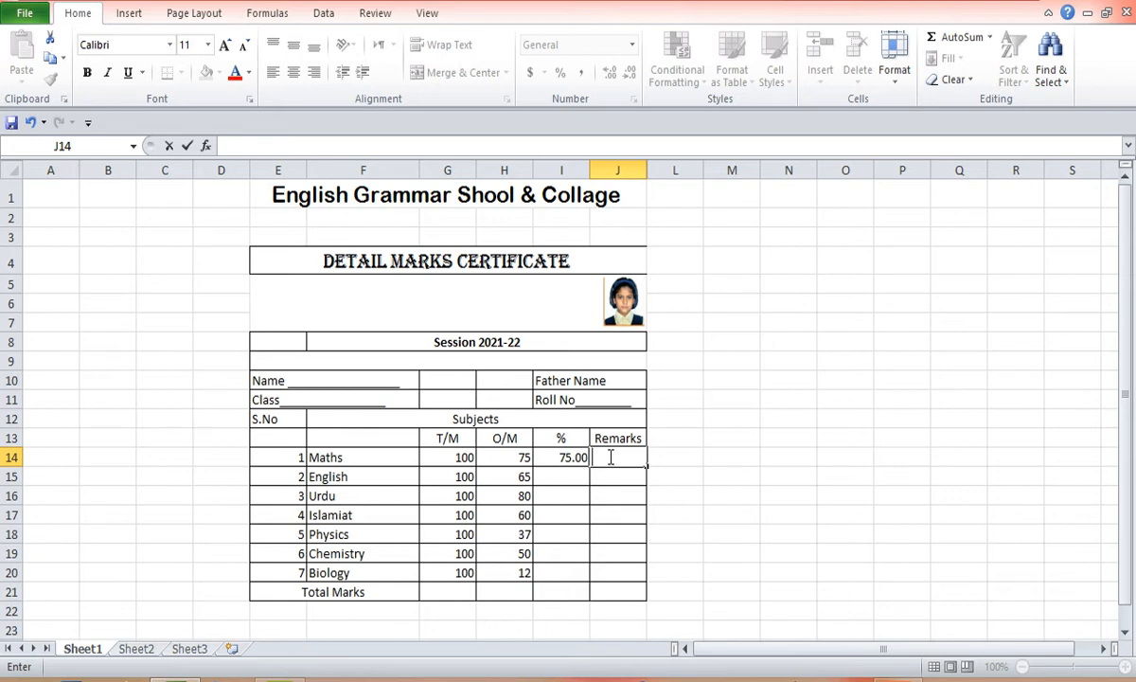
text(=)
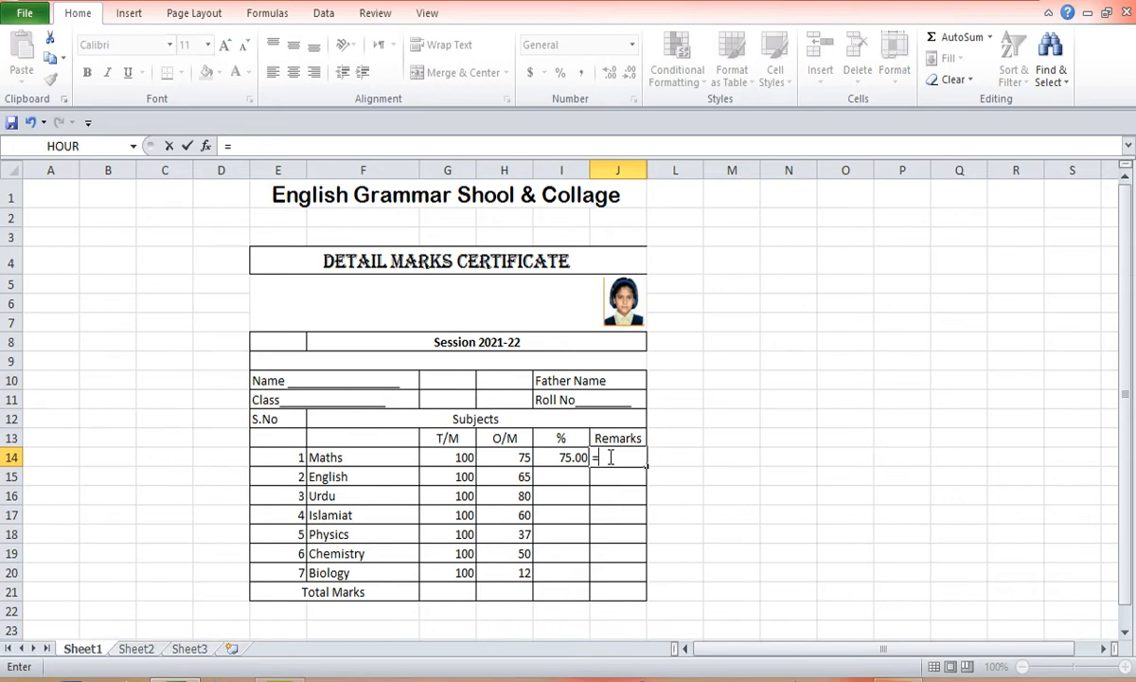
text(if)
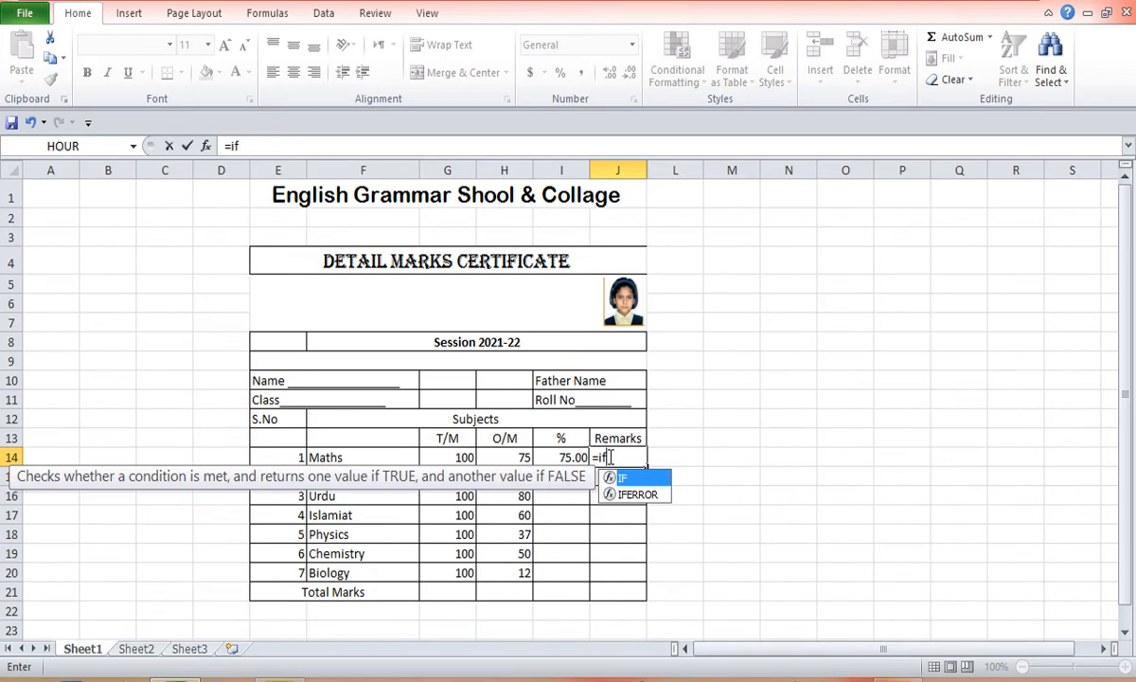
text(()
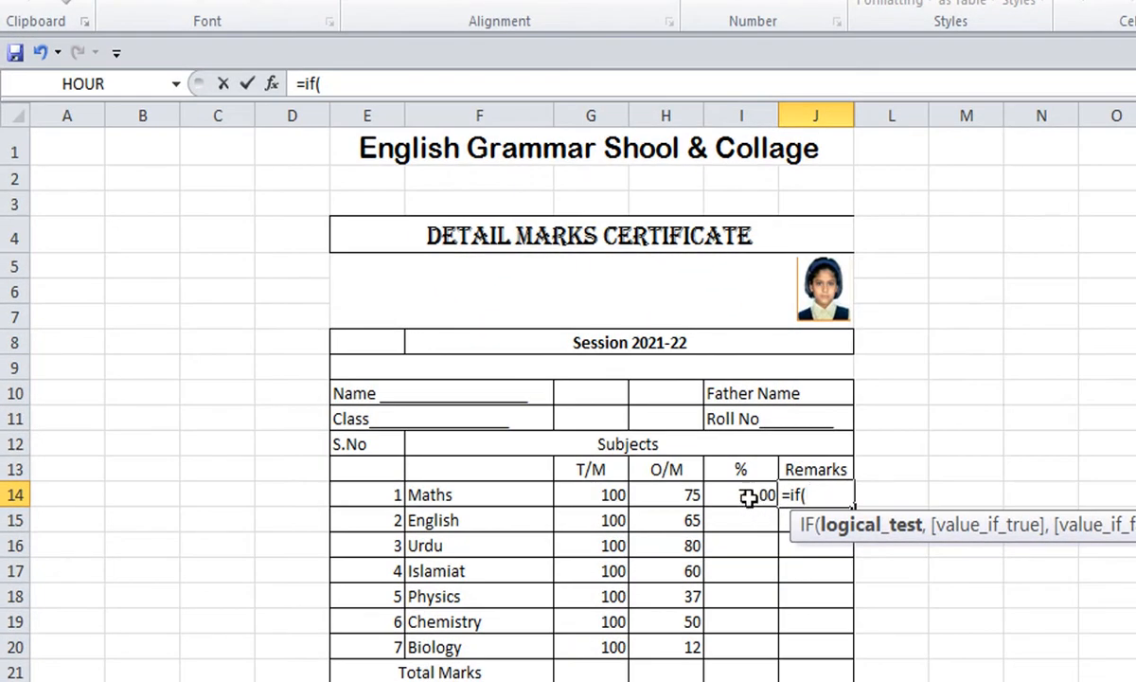
click(748, 497)
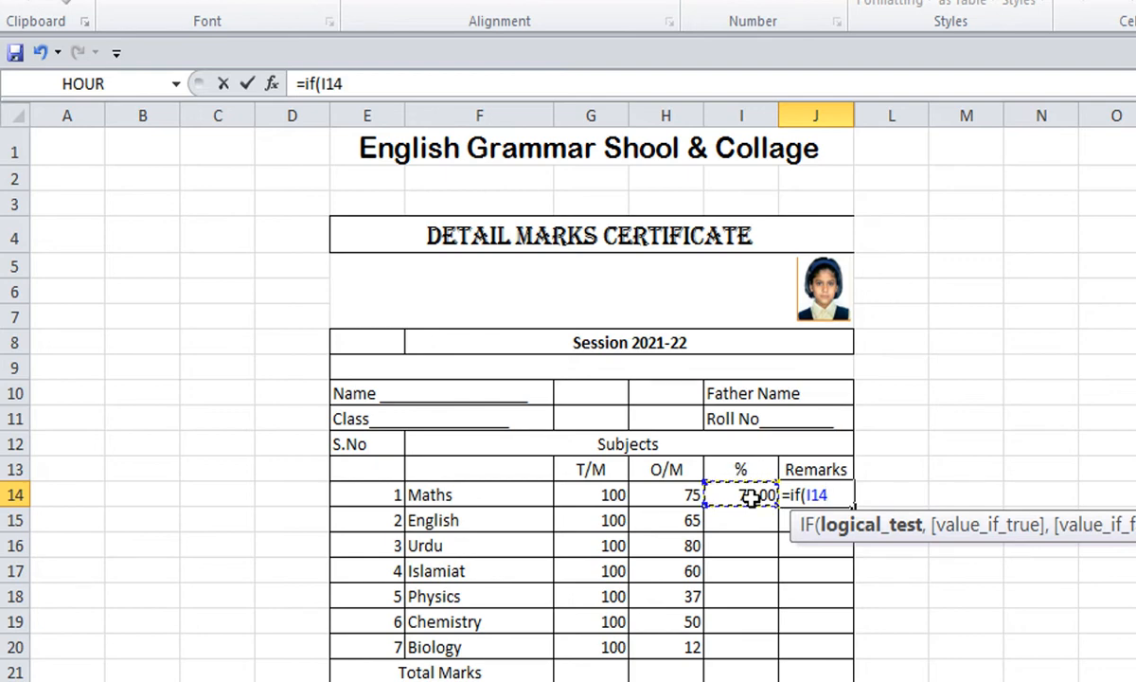
text(>40,)
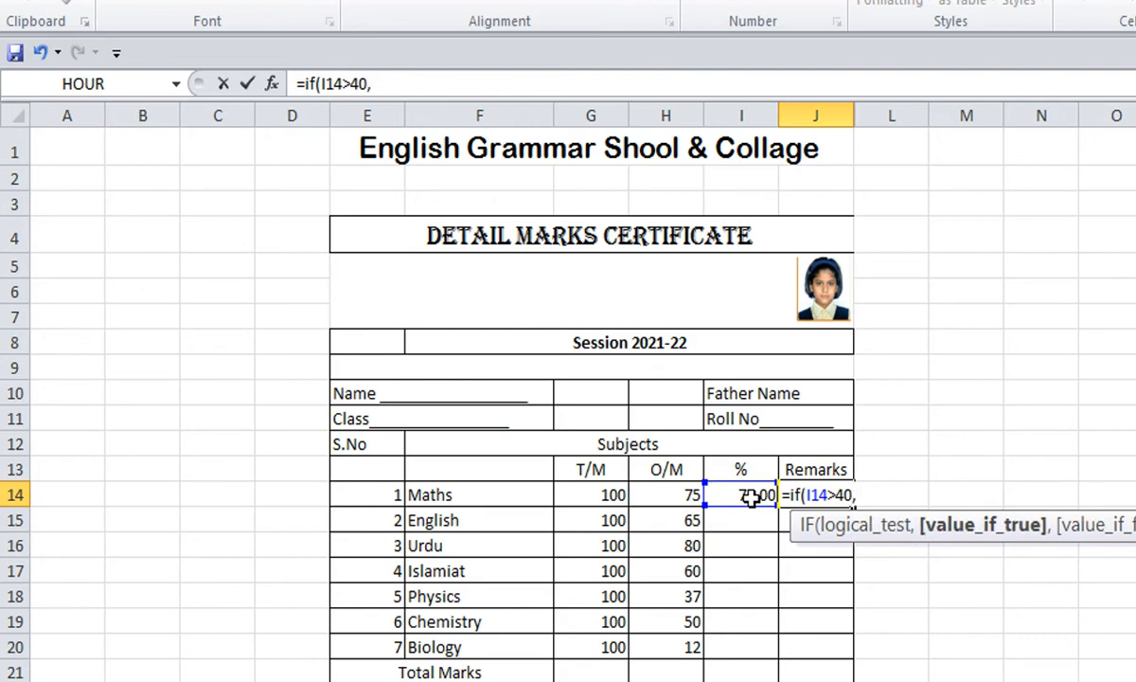
text("Pass)
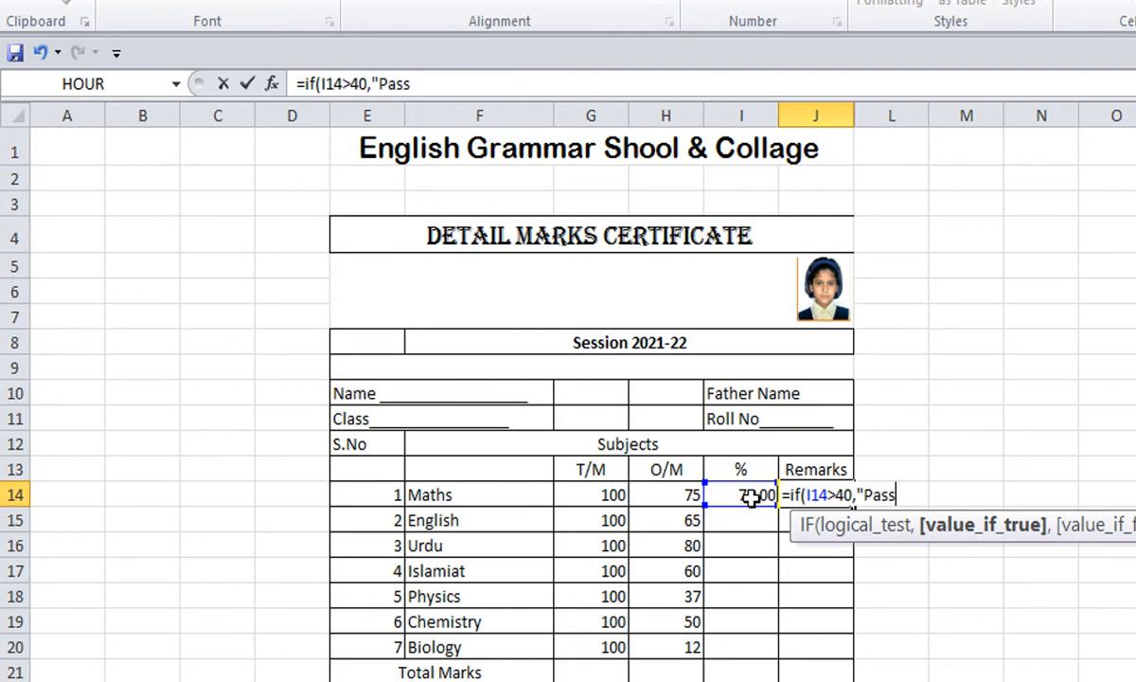
text(",)
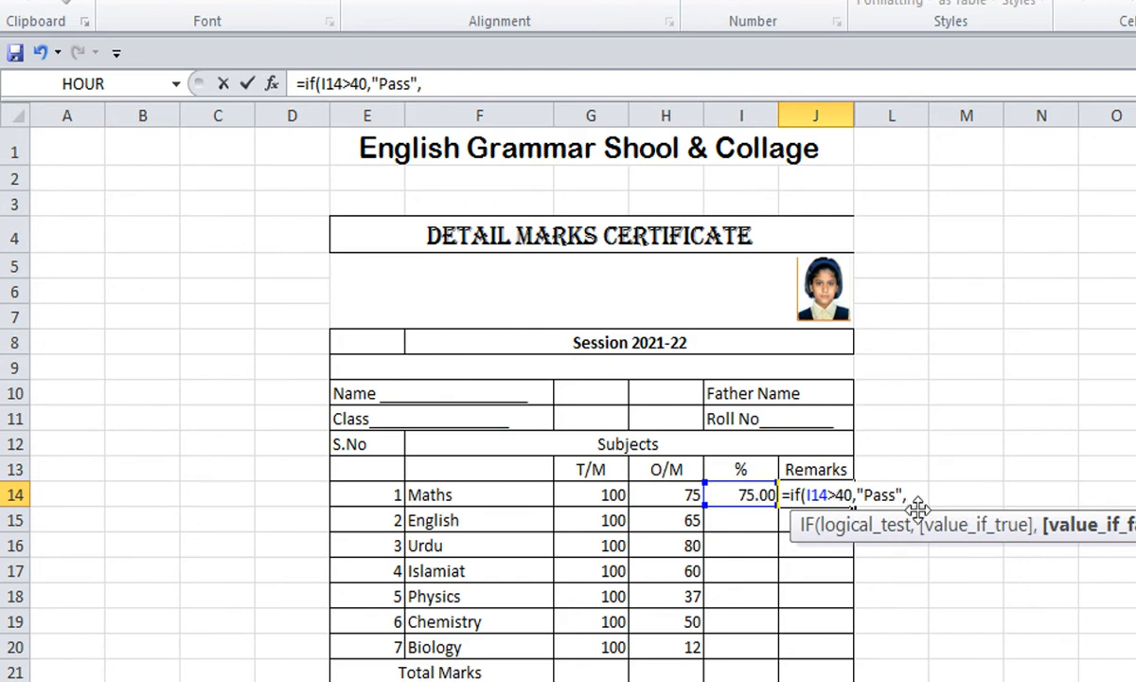
text(")
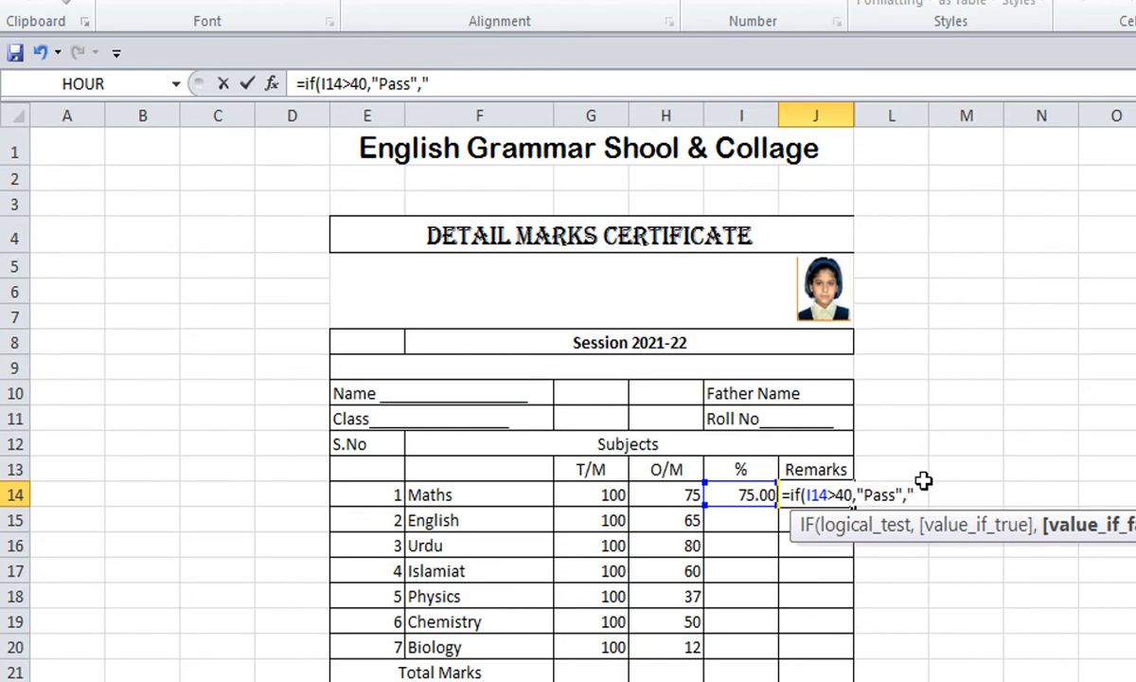
text(Fail")
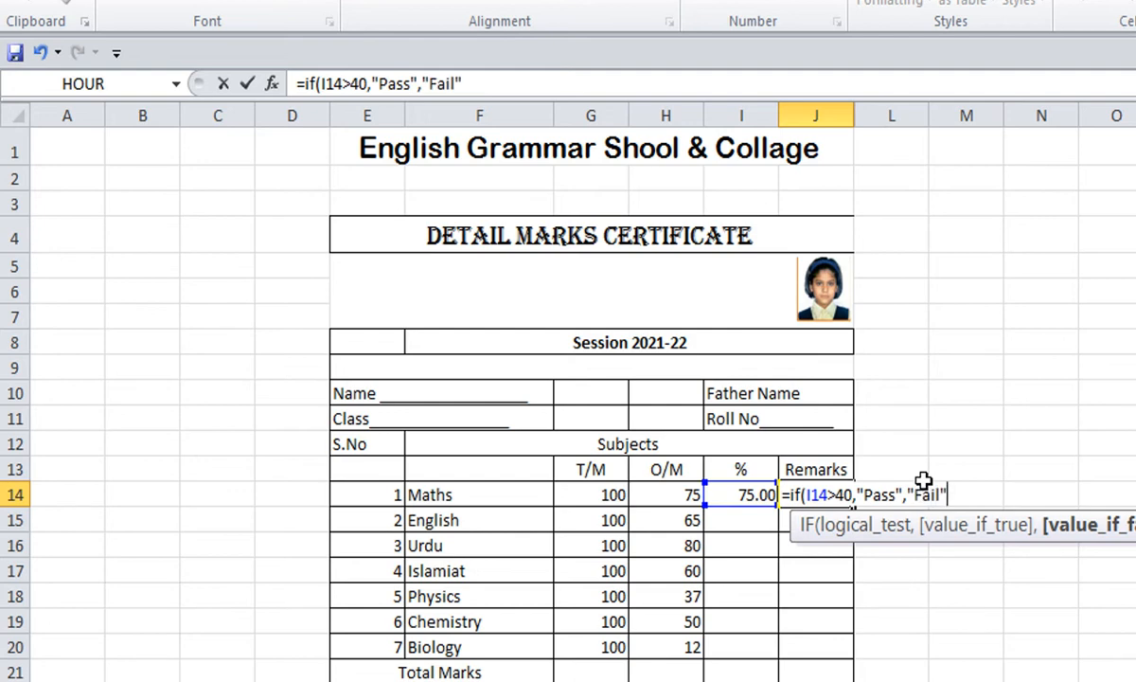
text())
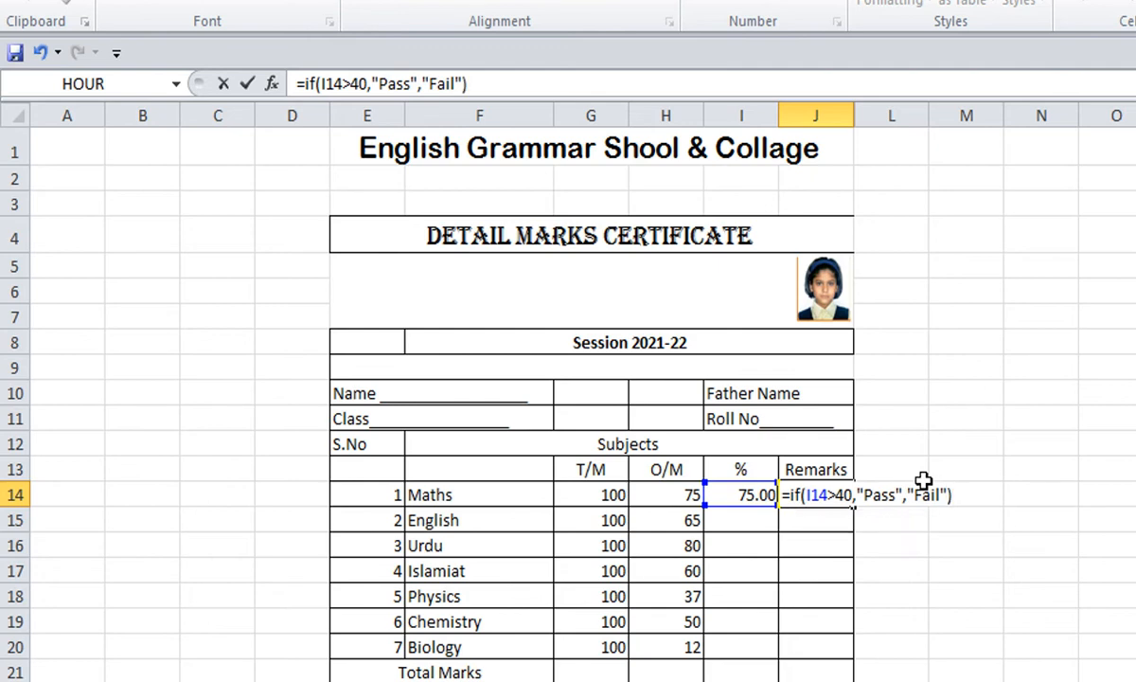
key(Return)
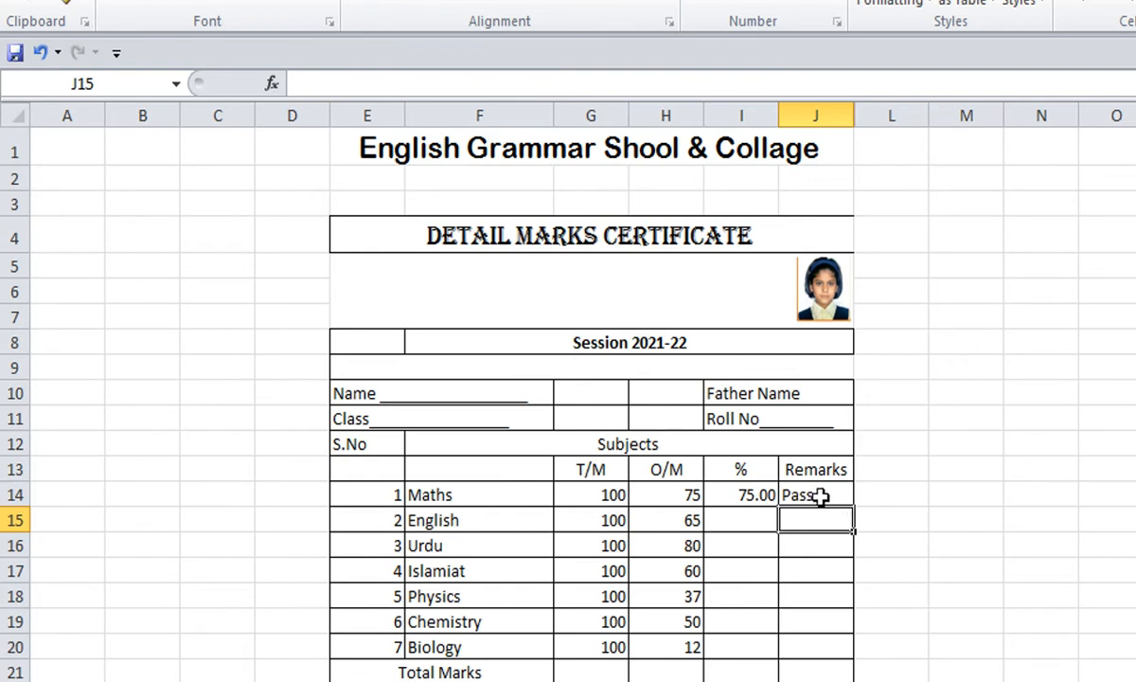
- Copy the Maths percentage formula down to the remaining subjects through Biology
click(715, 487)
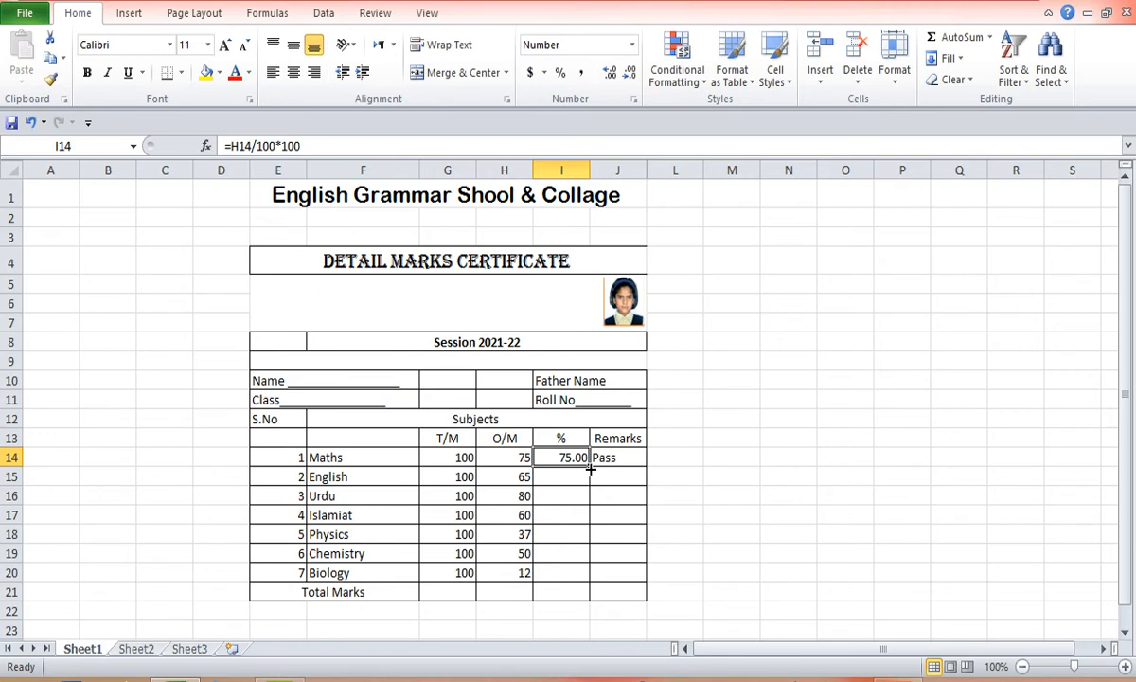
drag(590, 467, 584, 581)
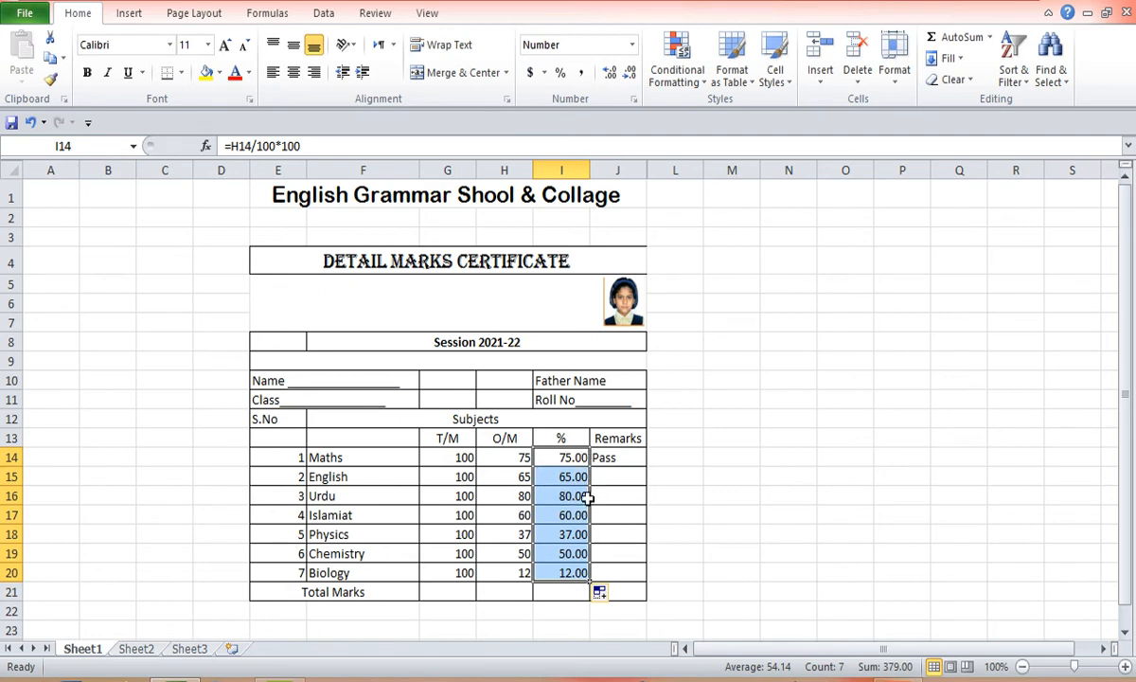
- Copy the Maths remark formula down to the remaining subjects through Biology
click(636, 459)
drag(647, 467, 644, 577)
click(716, 536)
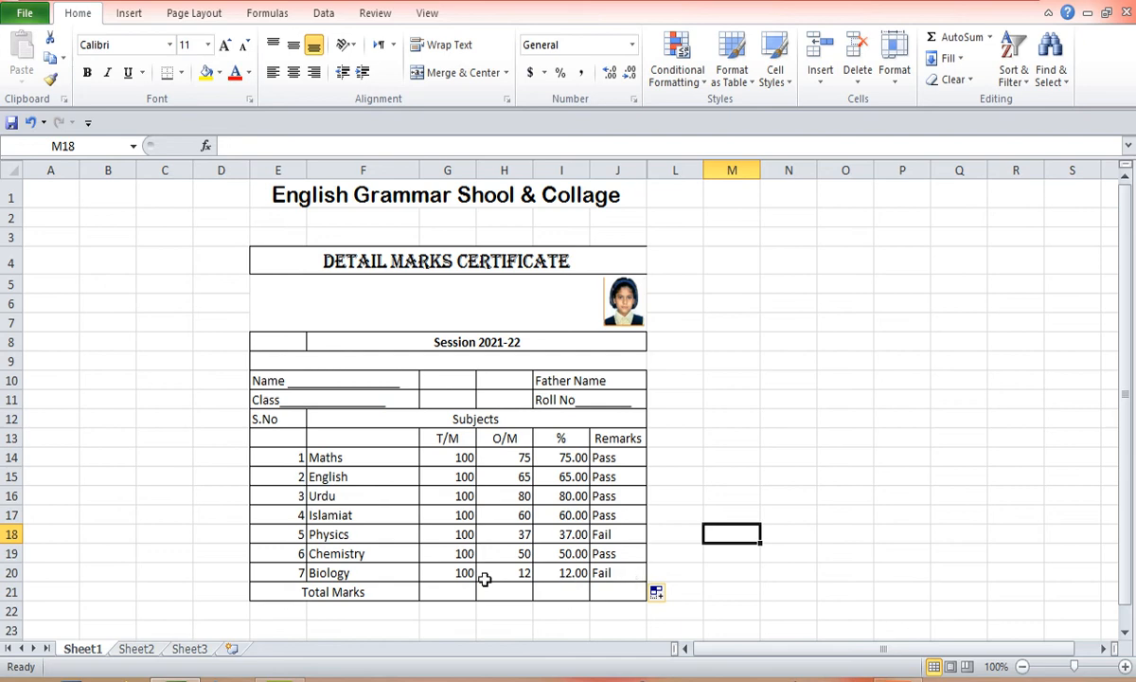
- Enter the total marks formula =sum(G14:G20) in the Total Marks row of the T/M column
click(451, 594)
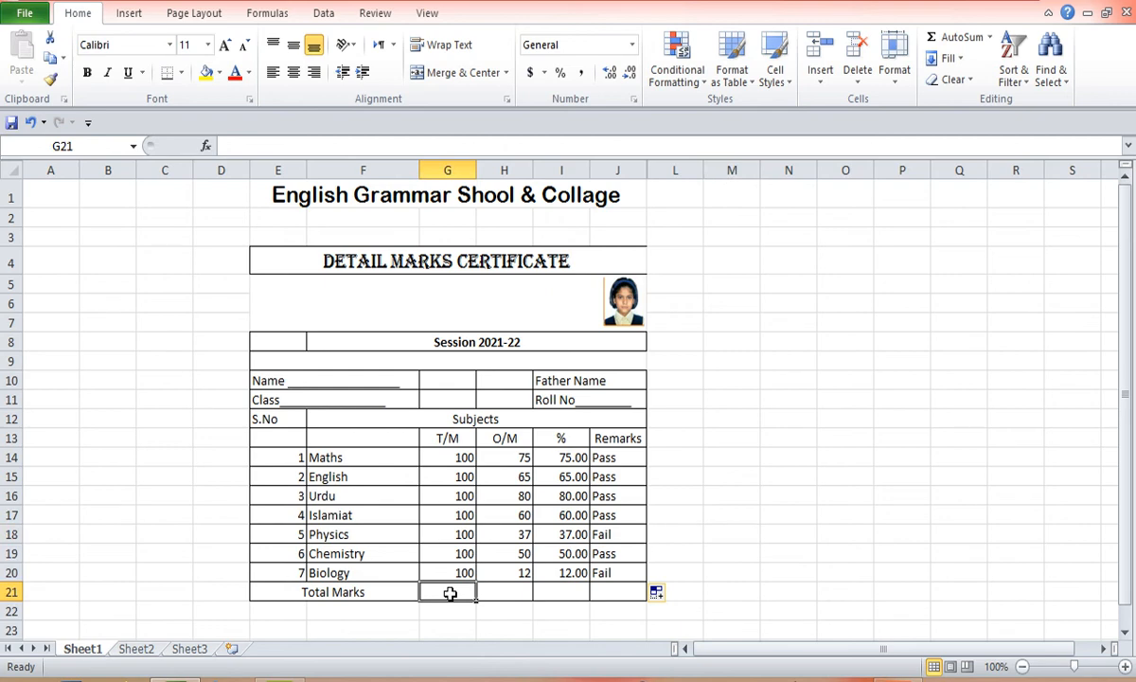
drag(457, 457, 458, 567)
click(447, 592)
text(=)
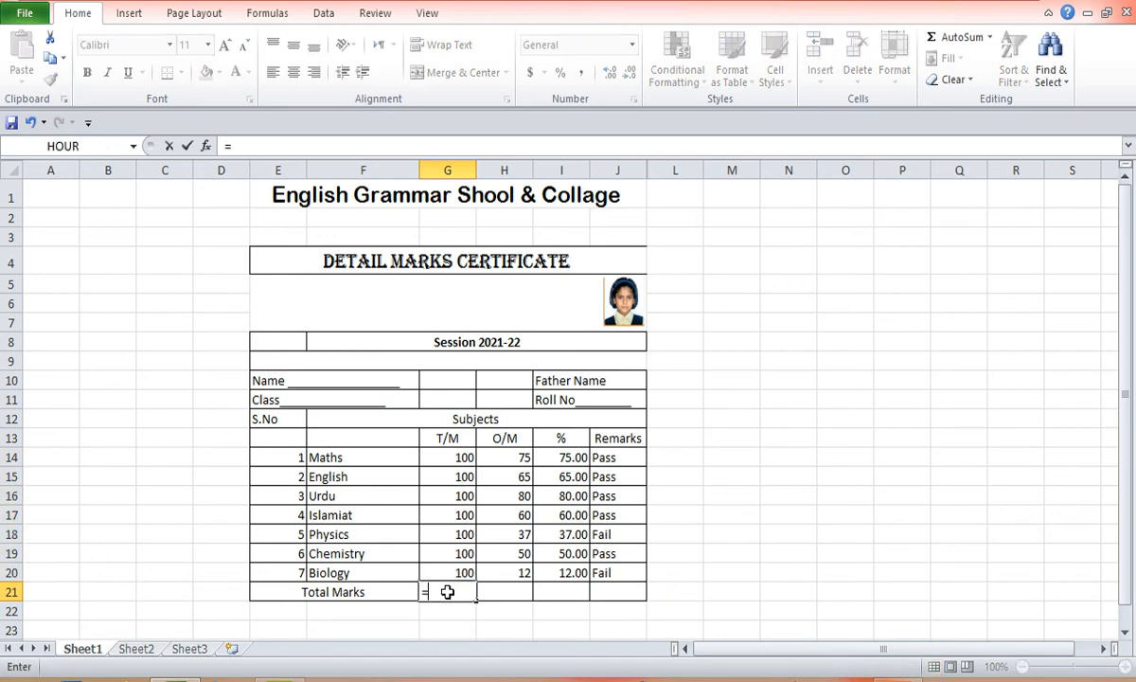
text(s)
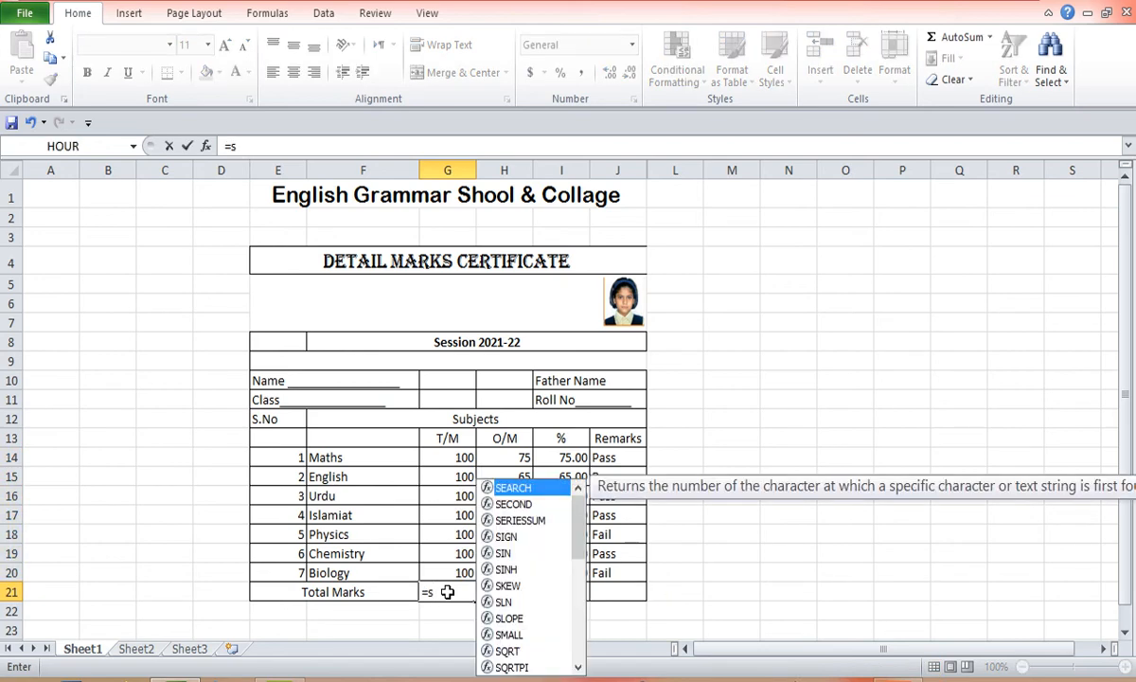
text(um()
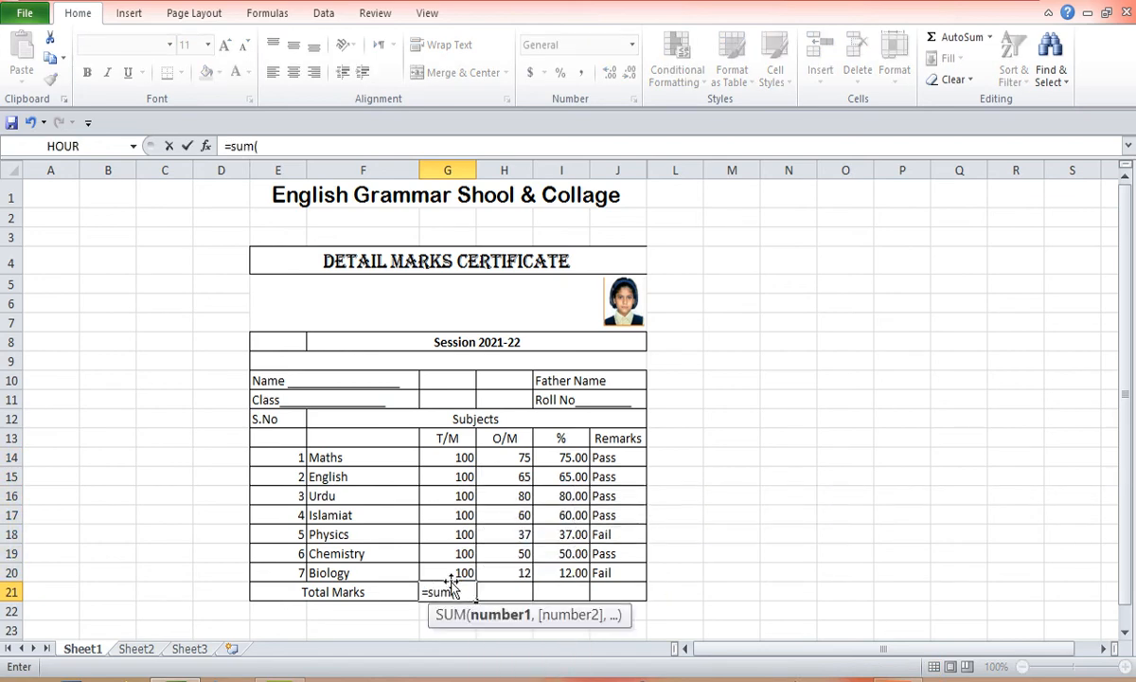
click(449, 574)
drag(452, 574, 449, 458)
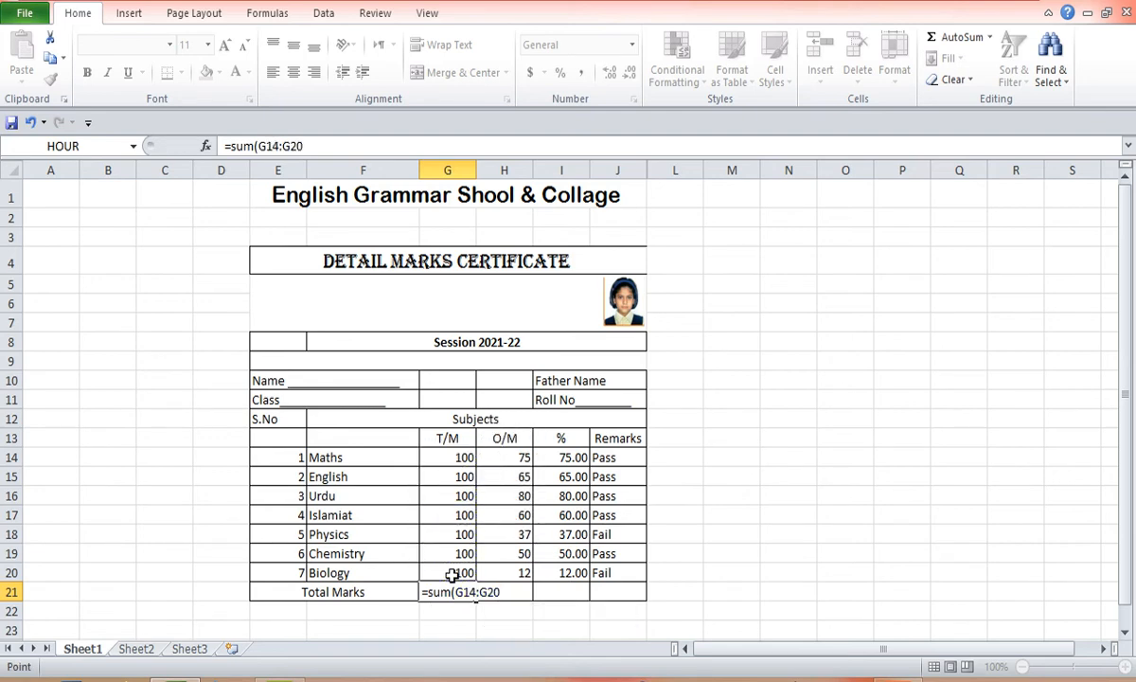
key(Return)
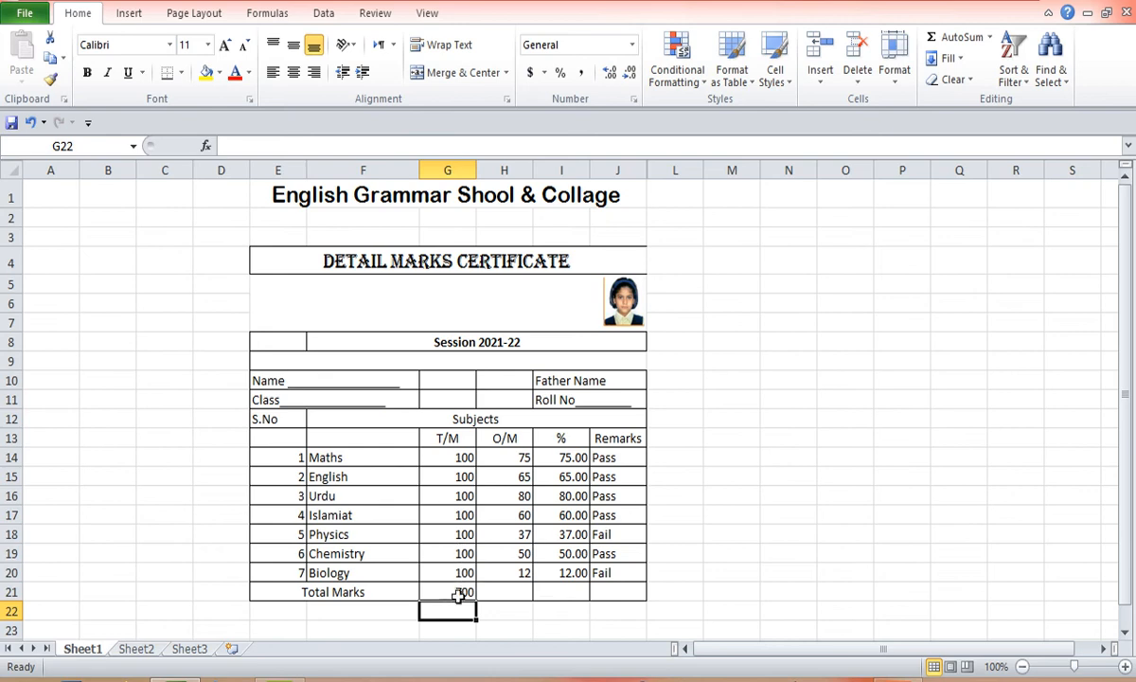
- Copy the total marks sum formula across into the O/M column's Total Marks cell
click(523, 591)
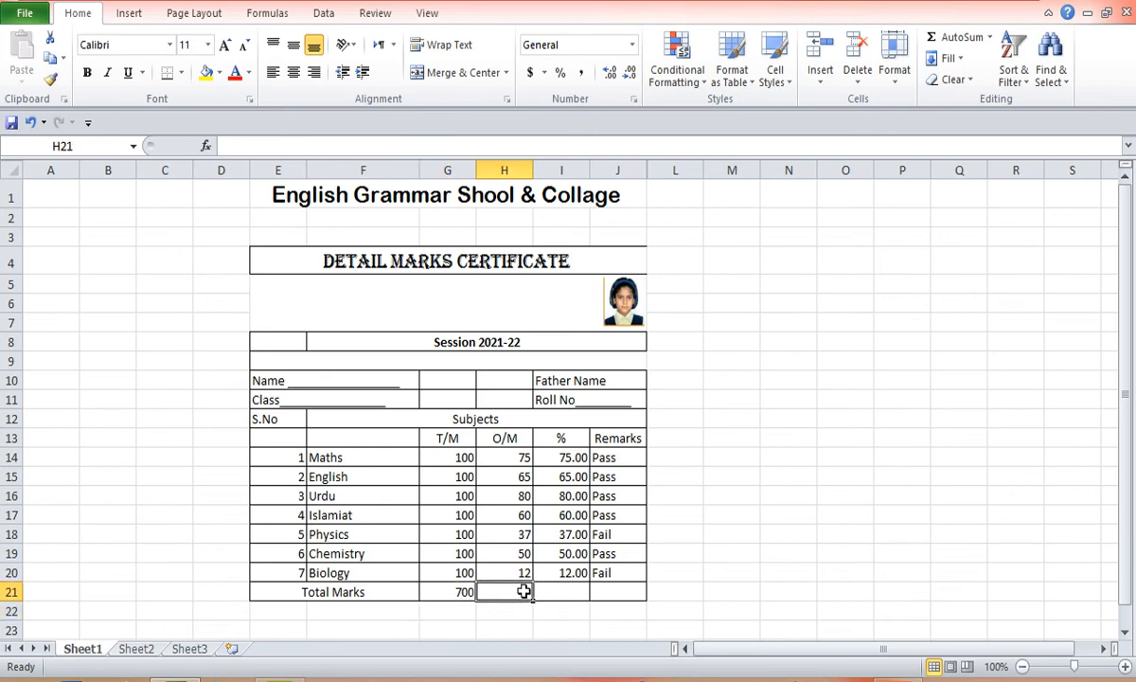
click(452, 591)
drag(479, 603, 524, 598)
click(549, 617)
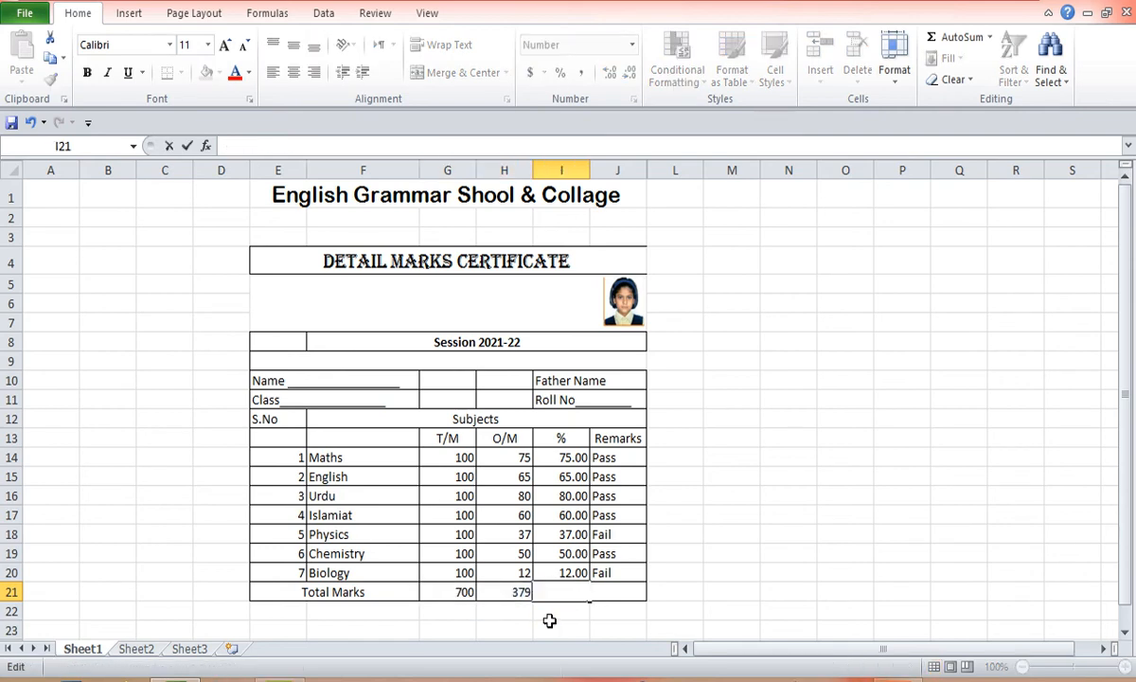
- Enter the overall percentage formula =H21/G21*100 in the Total Marks row of the % column
click(562, 597)
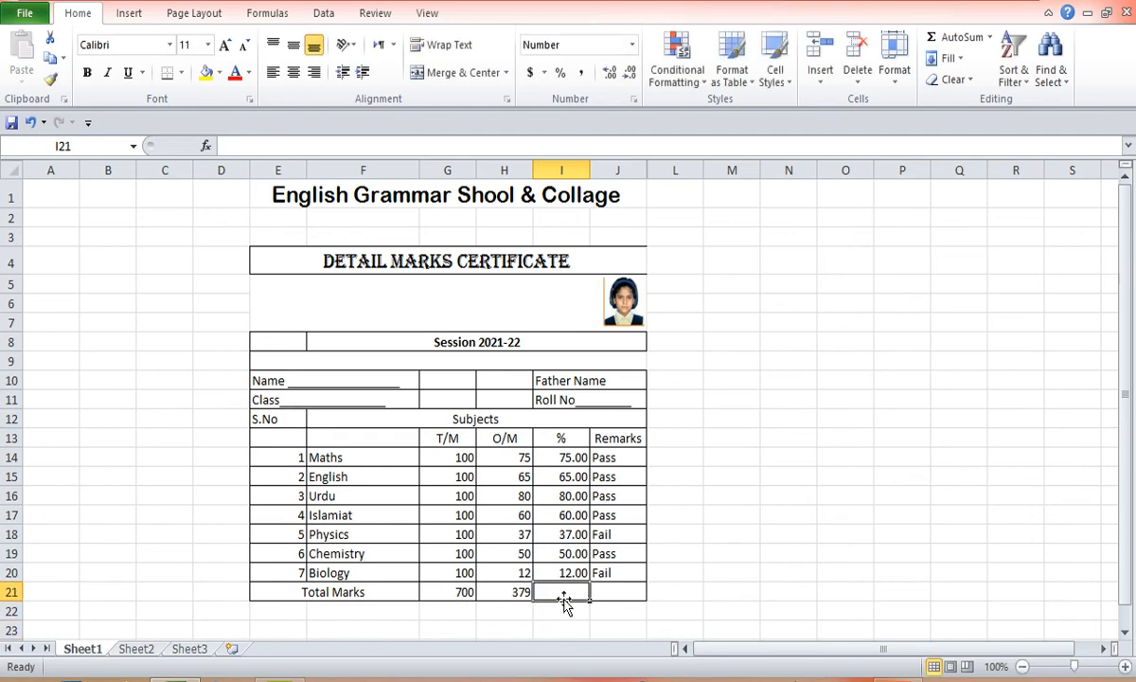
text(=)
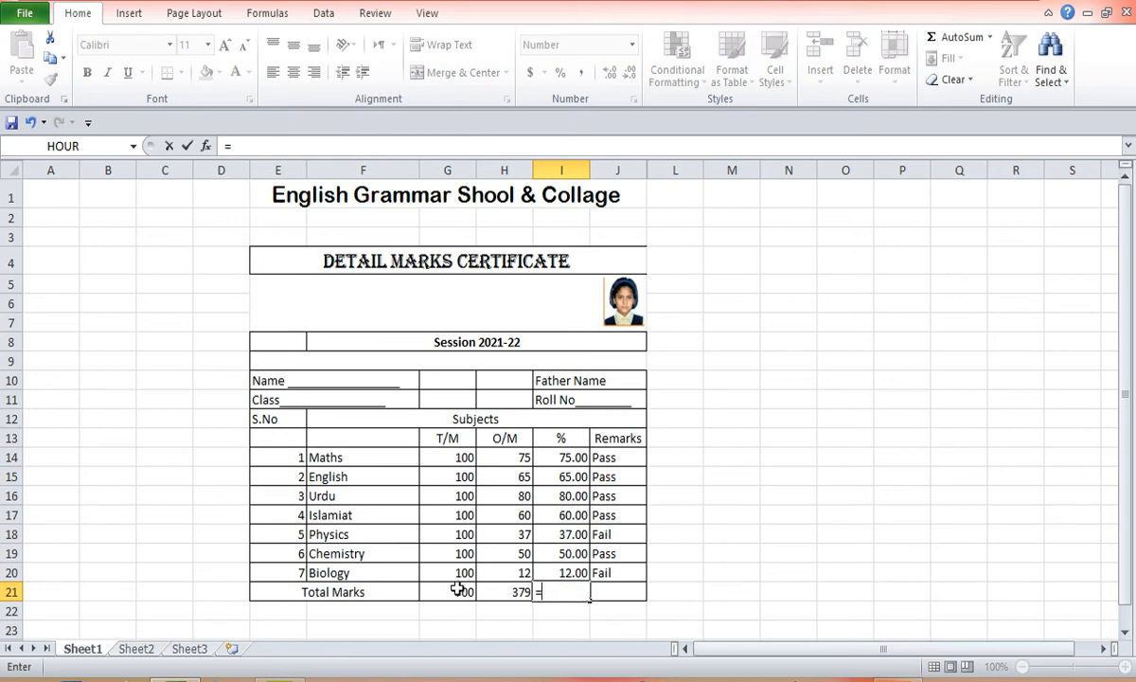
click(515, 594)
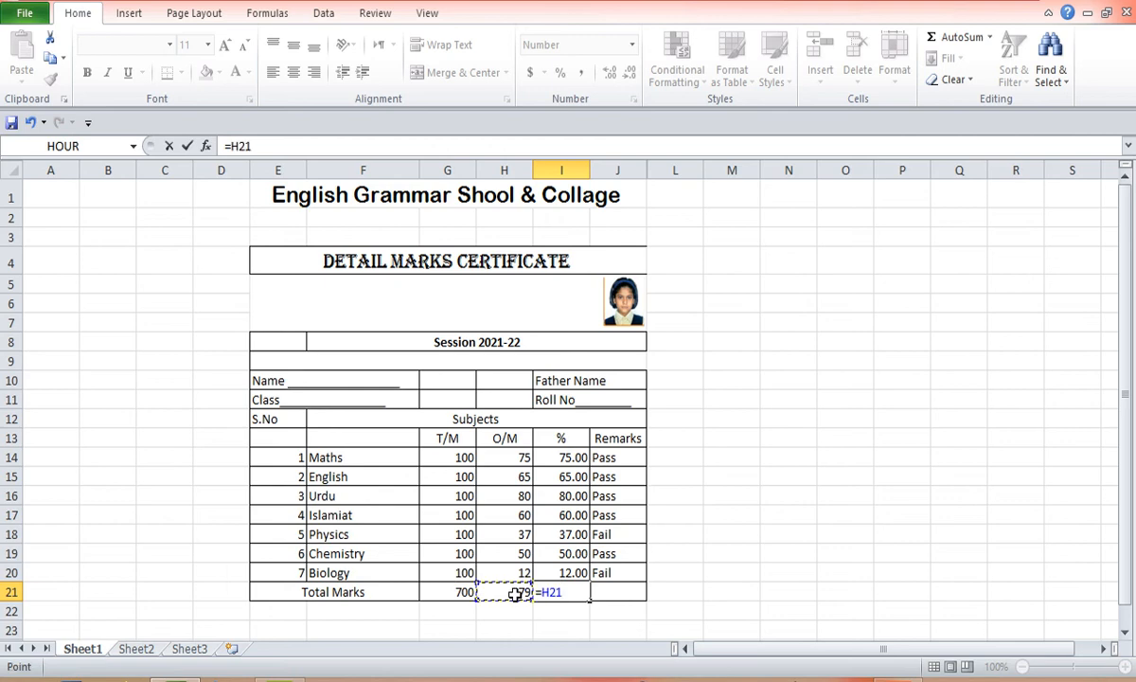
text(/1)
key(BackSpace)
click(456, 590)
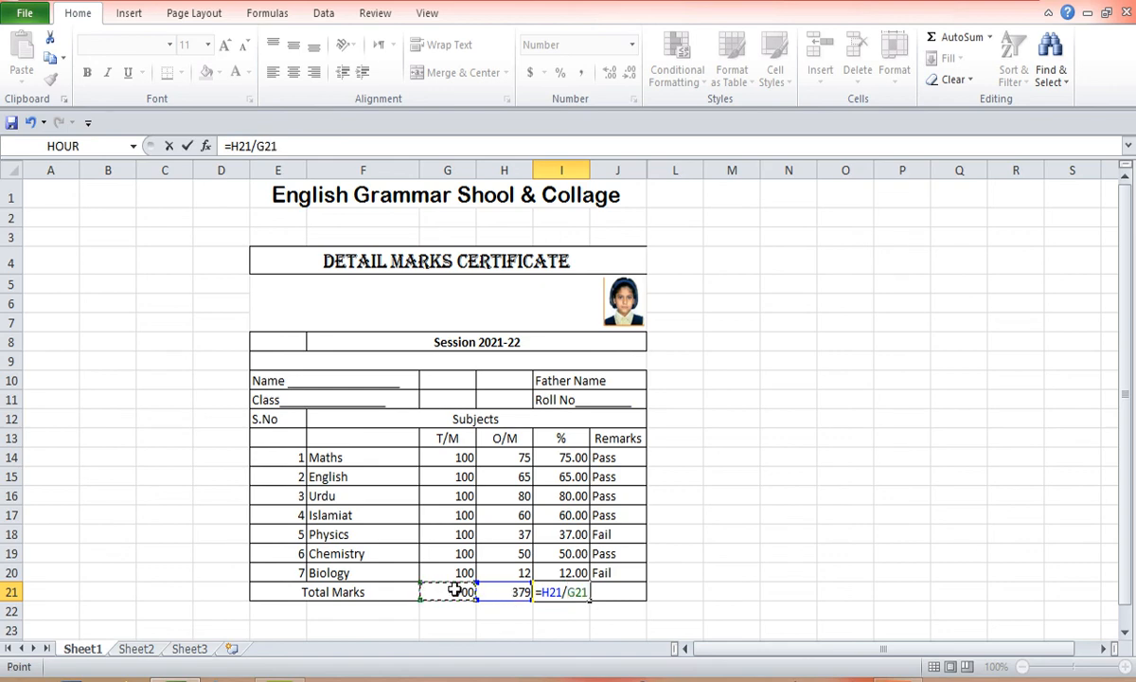
text(*100)
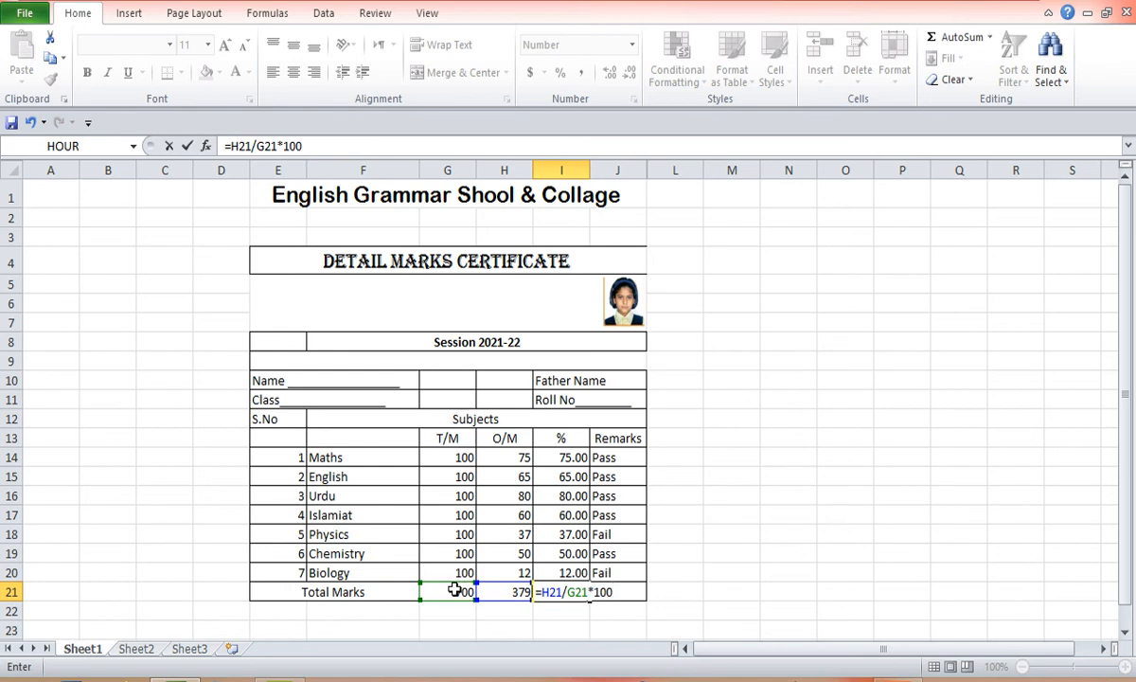
key(Return)
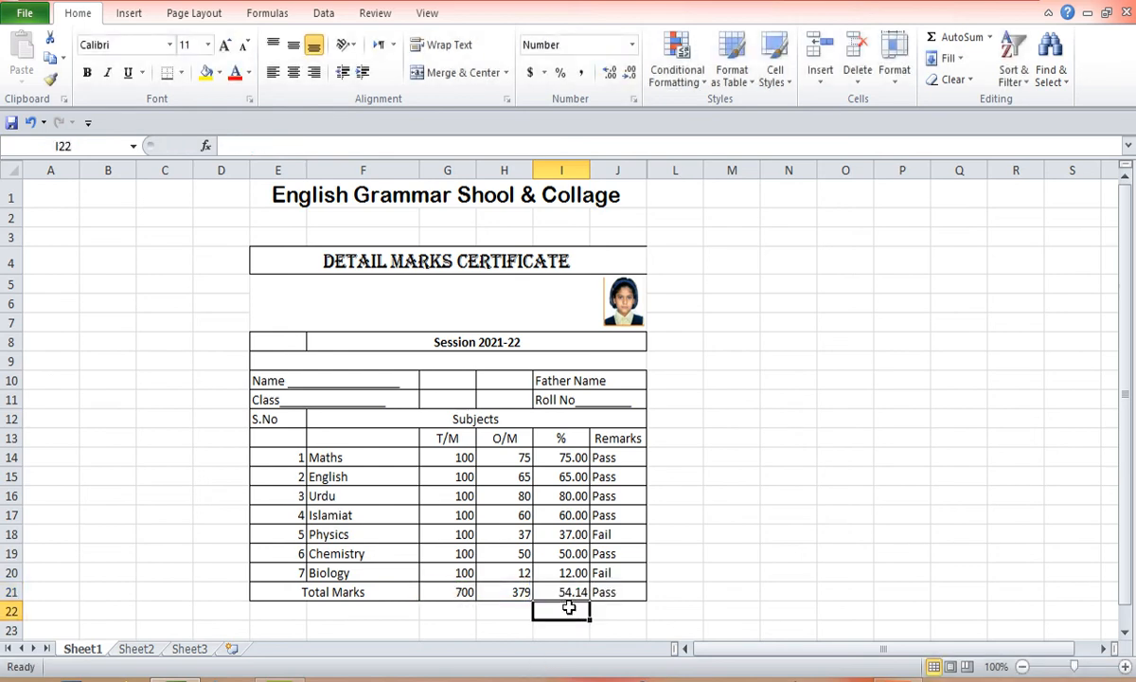
- Inspect the remark formula in the Total Marks row of the Remarks column
click(624, 597)
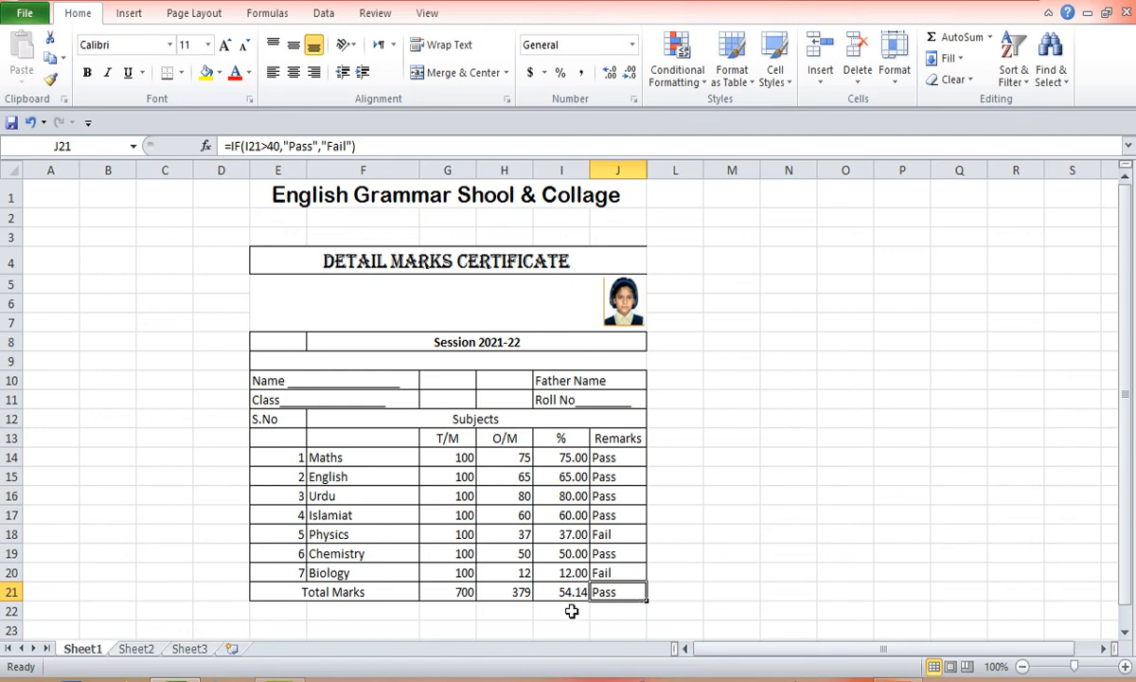
click(681, 575)
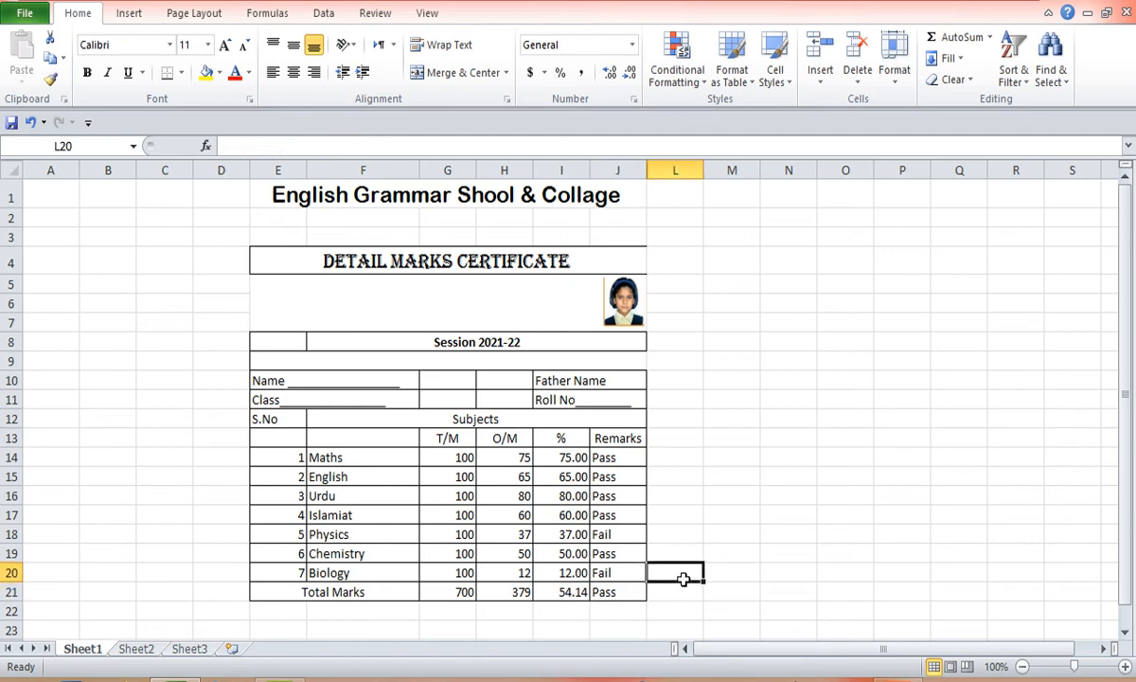
click(738, 520)
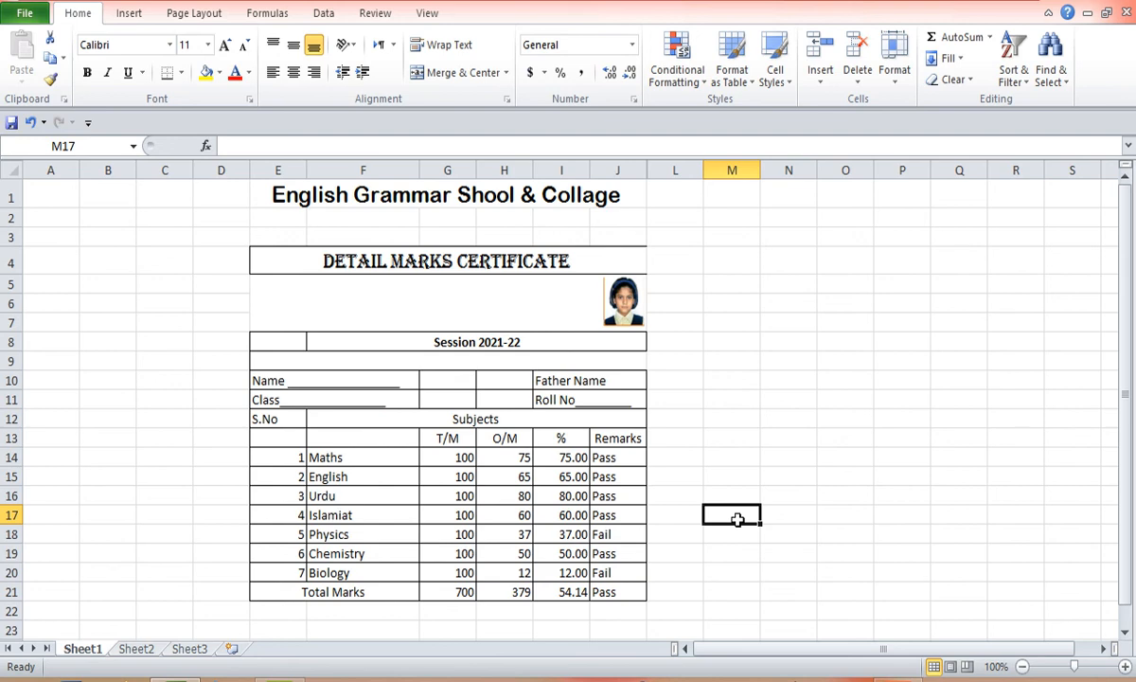